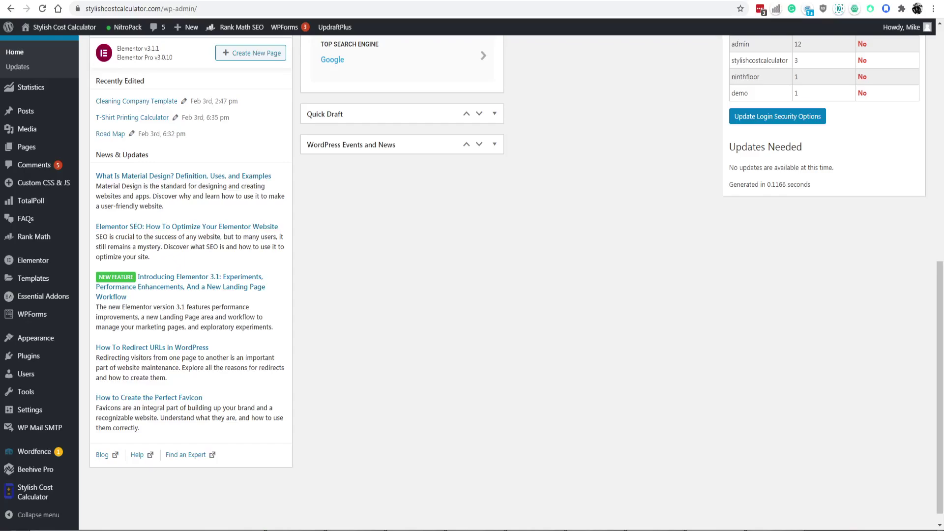
# Reveal the Stylish Cost Calculator flyout submenu in the WordPress admin sidebar.
pyautogui.moveTo(20, 489)
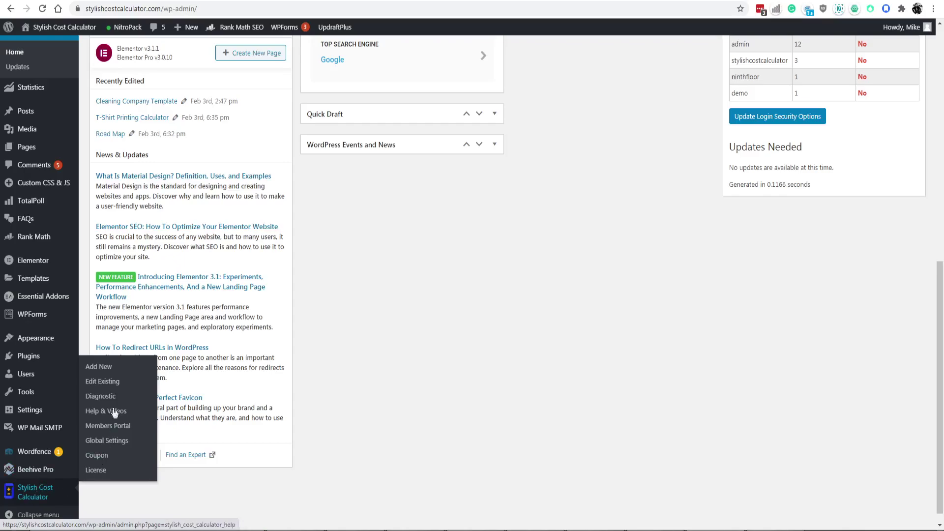
# Skip the demo templates and start a blank calculator named 'Cost Calculator for Stripe'.
pyautogui.click(98, 367)
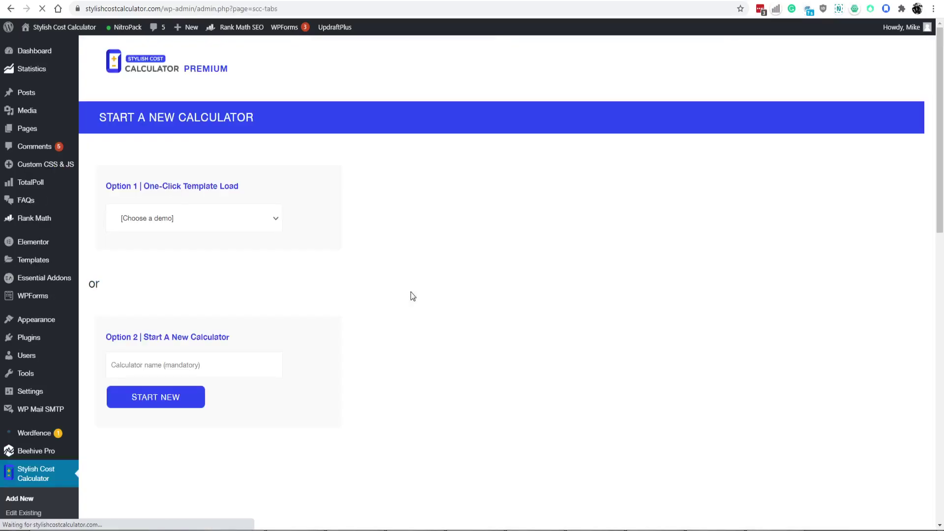
pyautogui.click(174, 222)
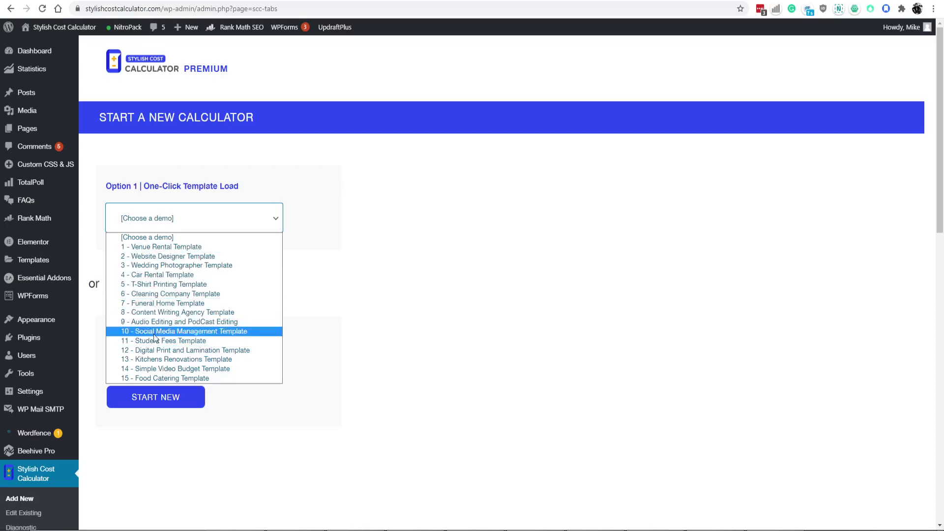
pyautogui.click(364, 241)
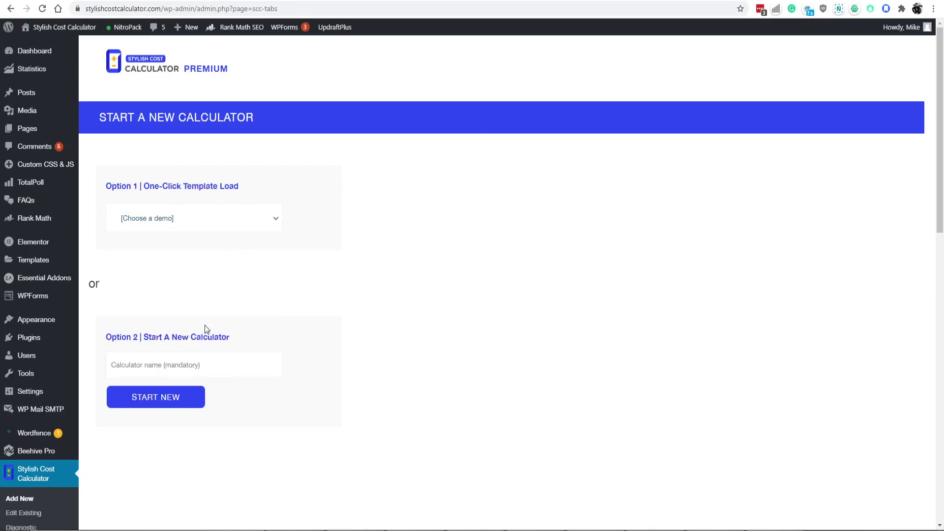
pyautogui.scroll(-1, 169, 322)
pyautogui.click(169, 322)
pyautogui.write('Stripe')
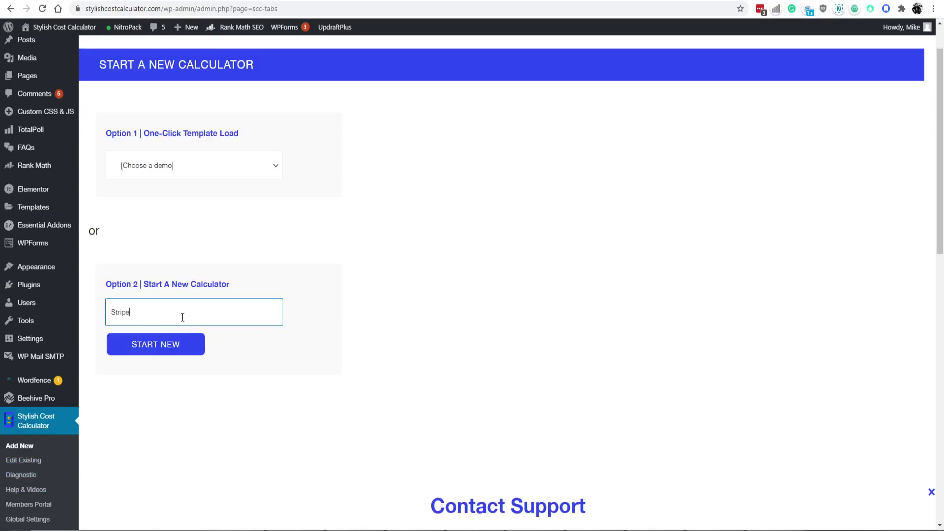
pyautogui.write(' Payment')
pyautogui.press('BackSpace')
pyautogui.press('BackSpace')
pyautogui.press('BackSpace')
pyautogui.press('BackSpace')
pyautogui.press('BackSpace')
pyautogui.press('BackSpace')
pyautogui.press('BackSpace')
pyautogui.press('BackSpace')
pyautogui.press('BackSpace')
pyautogui.press('BackSpace')
pyautogui.write('Cost Calculator for Stripe')
pyautogui.click(181, 347)
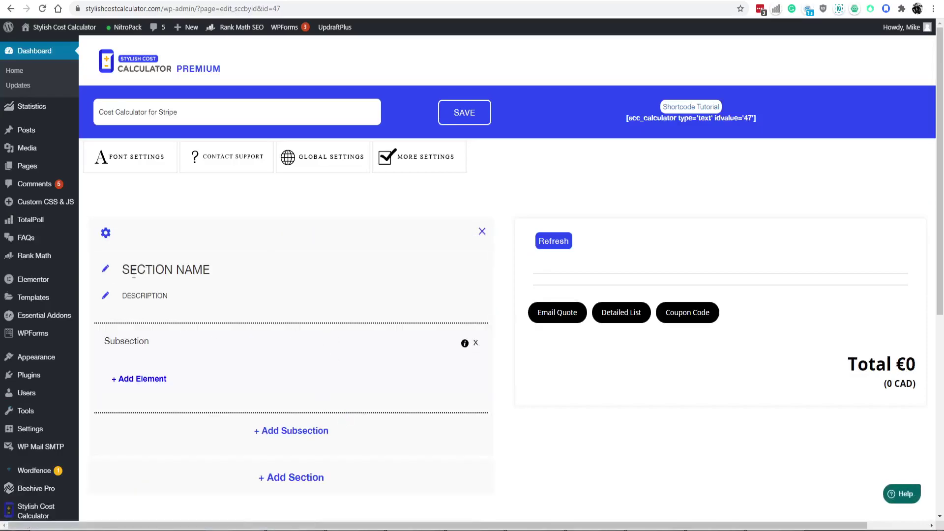
# Title the first section 'Your companies product'.
pyautogui.click(133, 274)
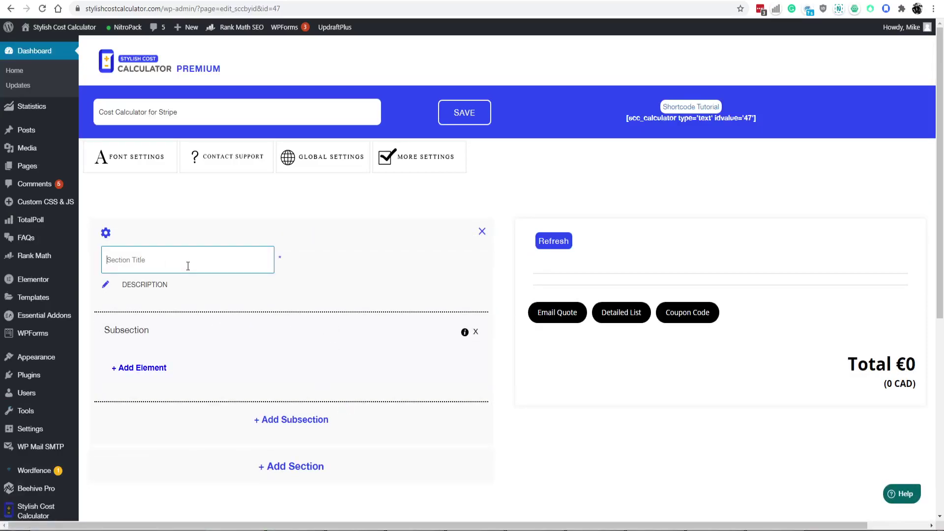
pyautogui.write('Yoru')
pyautogui.write(' compani')
pyautogui.write('ies prod')
pyautogui.write('uct')
pyautogui.press('Return')
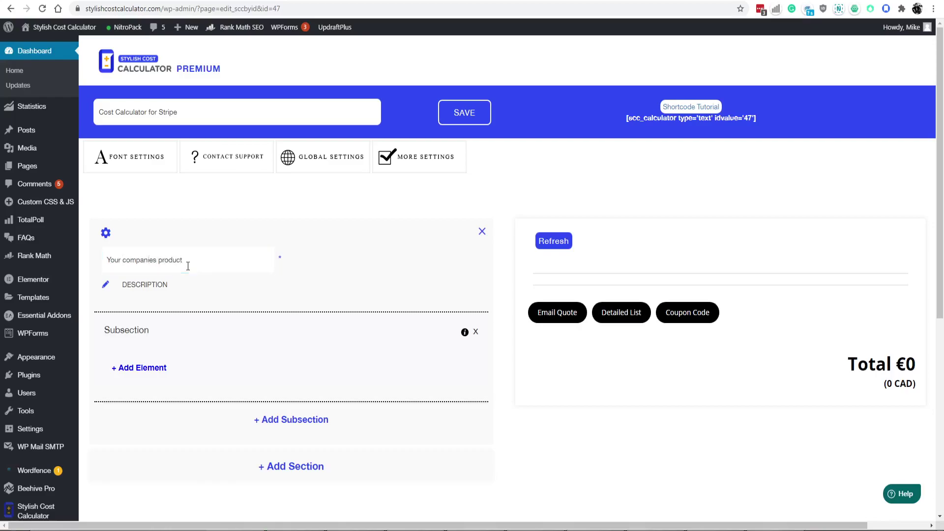
# Describe the section as a detailed description of your companies products and services.
pyautogui.click(106, 284)
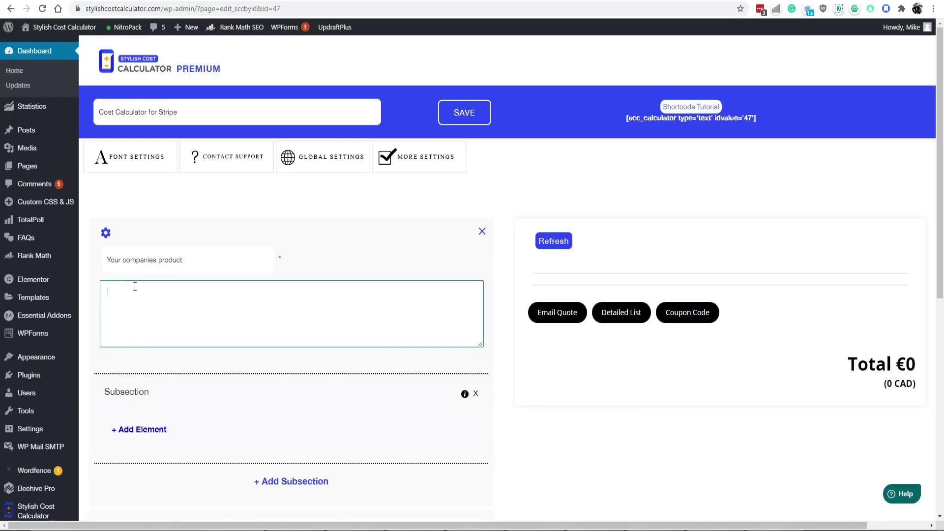
pyautogui.write('a detailed description abou')
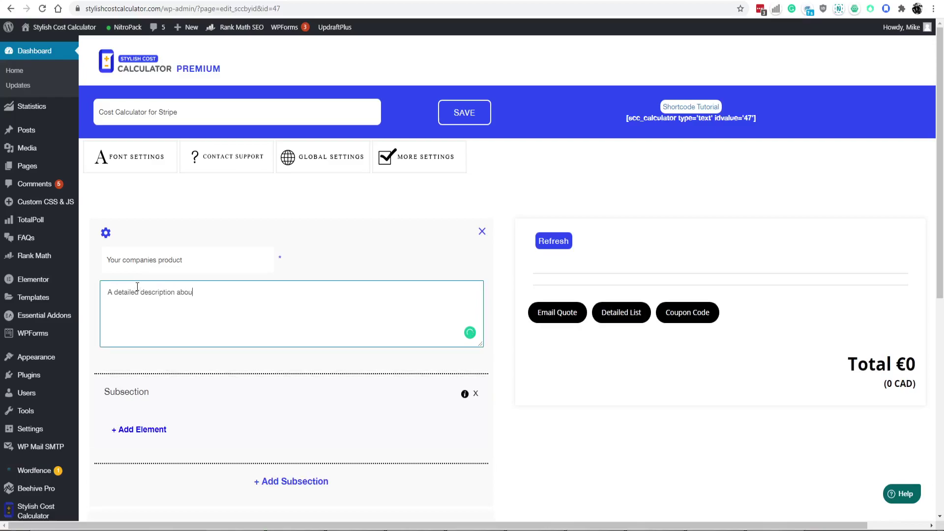
pyautogui.write('t wh')
pyautogui.write('your')
pyautogui.write('your com')
pyautogui.write('panies products ')
pyautogui.write('and services')
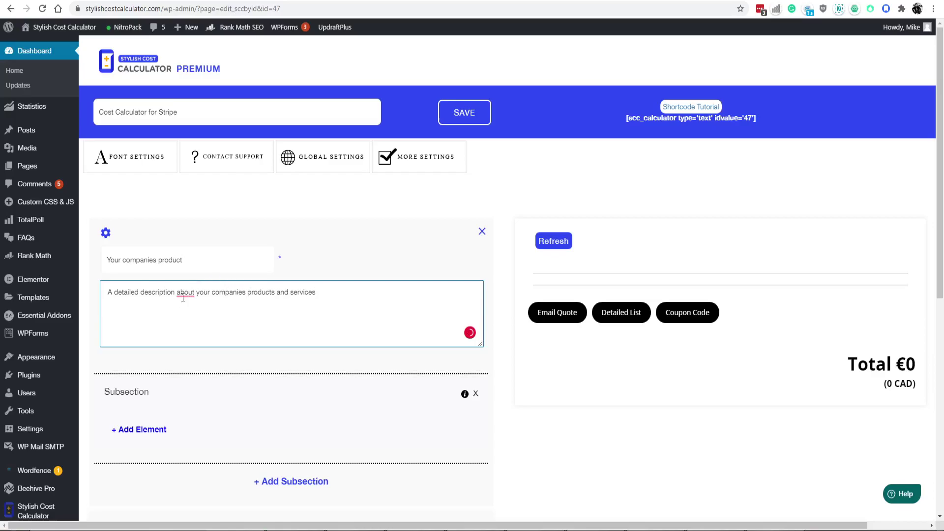
pyautogui.click(185, 293)
pyautogui.click(182, 320)
pyautogui.scroll(-2, 375, 329)
pyautogui.click(389, 320)
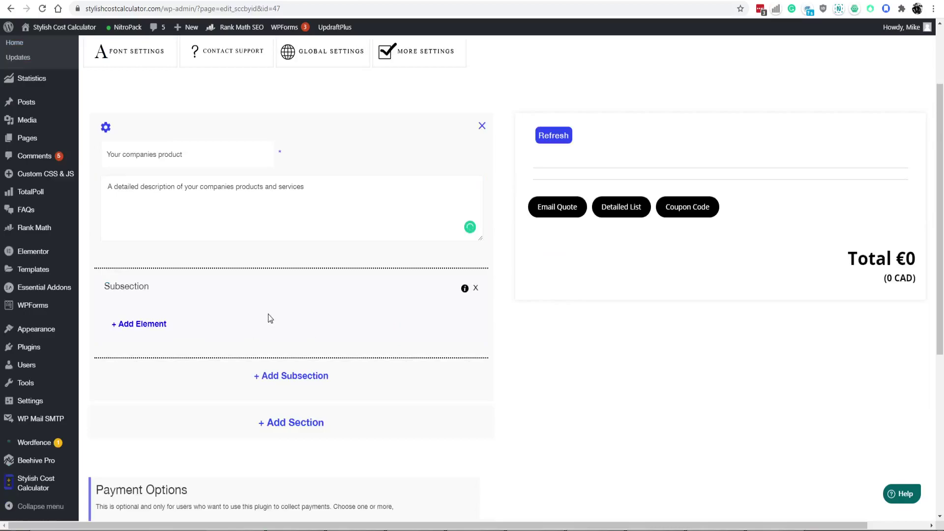
pyautogui.scroll(-2, 268, 315)
pyautogui.scroll(2, 172, 370)
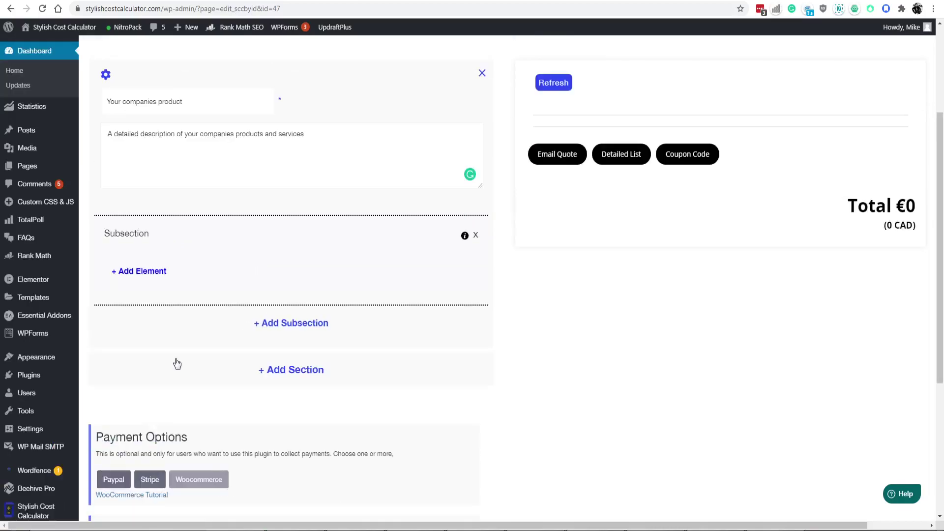
# Add a dropdown element titled 'Product Category #1' to the subsection.
pyautogui.click(157, 324)
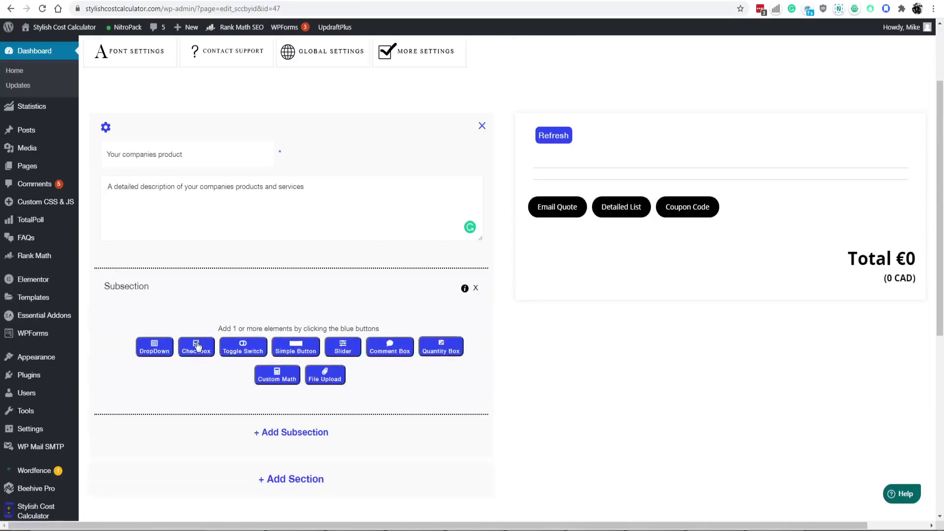
pyautogui.click(155, 347)
pyautogui.scroll(-4, 231, 343)
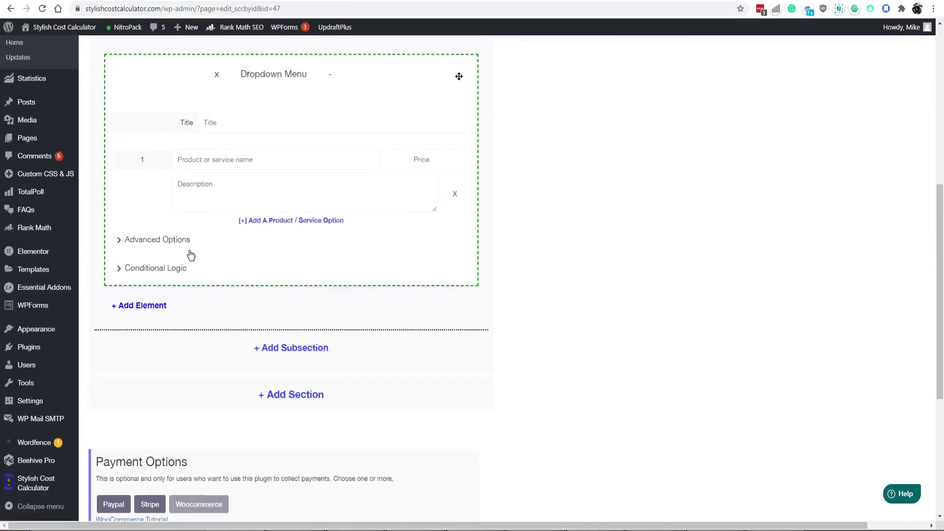
pyautogui.click(234, 91)
pyautogui.write('Prod')
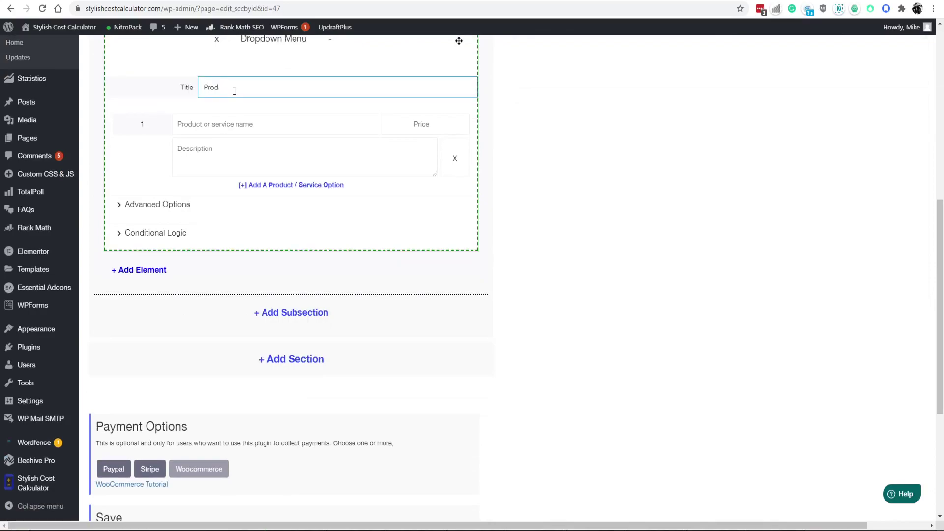
pyautogui.write('uct GeGatgeg')
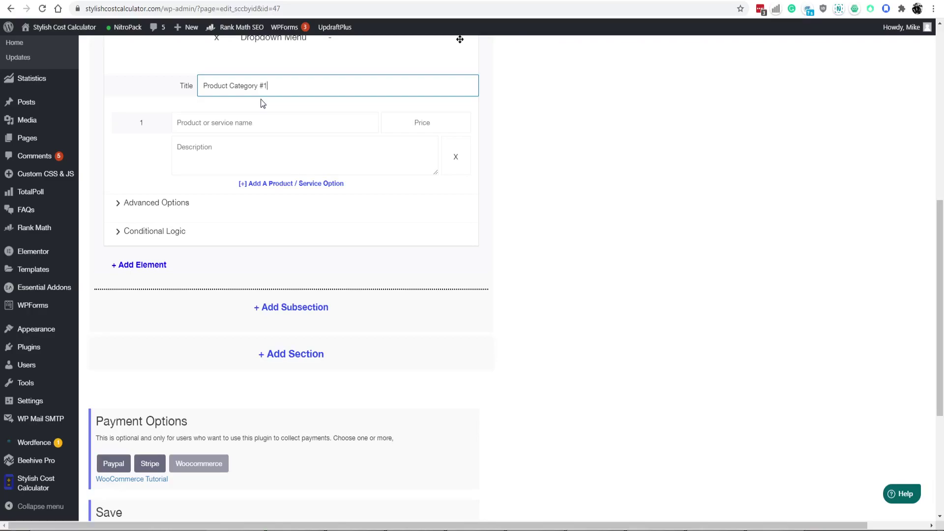
# Give the dropdown a first option 'Product 1' priced 2.
pyautogui.click(257, 114)
pyautogui.write('Prode')
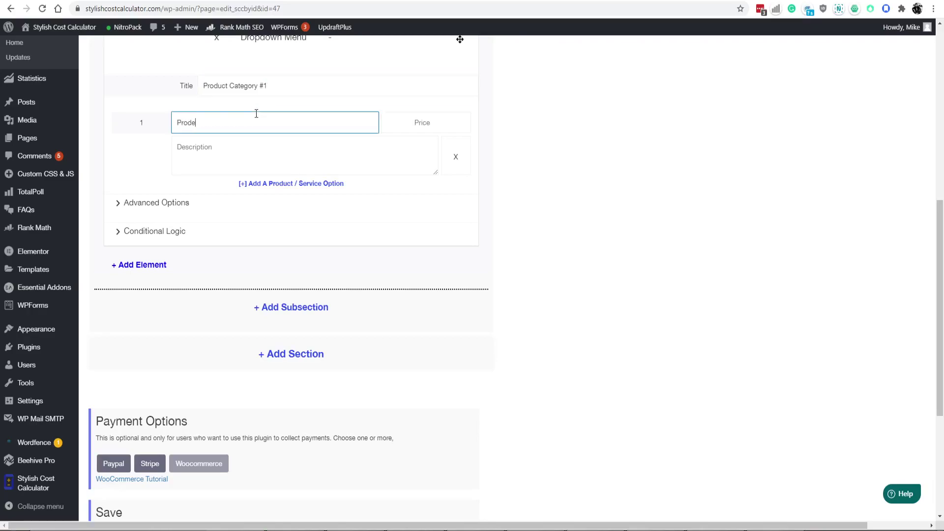
pyautogui.press('BackSpace')
pyautogui.write('uct 1')
pyautogui.click(415, 120)
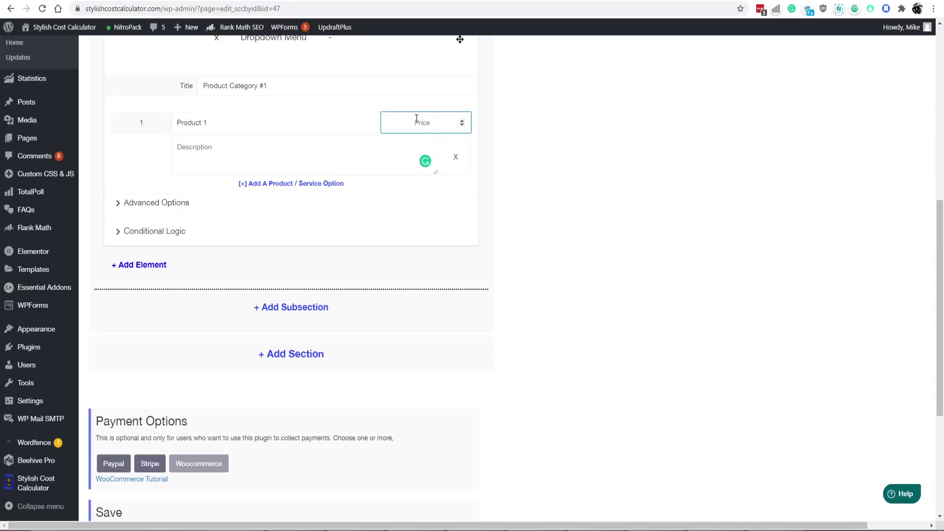
pyautogui.write('2')
# Add a second dropdown option 'Product 2' priced 3.
pyautogui.click(283, 184)
pyautogui.moveTo(177, 122); pyautogui.dragTo(207, 158)
pyautogui.hotkey('ctrl', 'c')
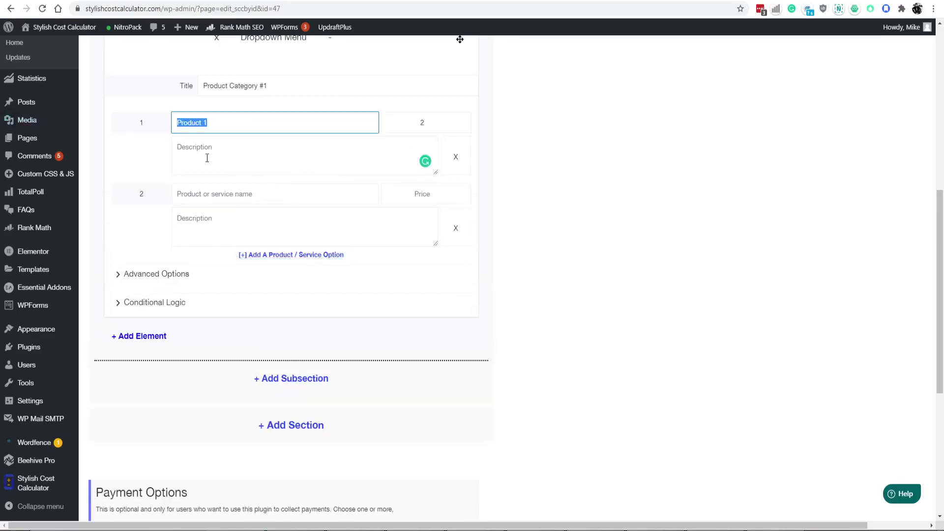
pyautogui.click(236, 192)
pyautogui.hotkey('ctrl', 'v')
pyautogui.press('BackSpace')
pyautogui.write('2')
pyautogui.click(421, 194)
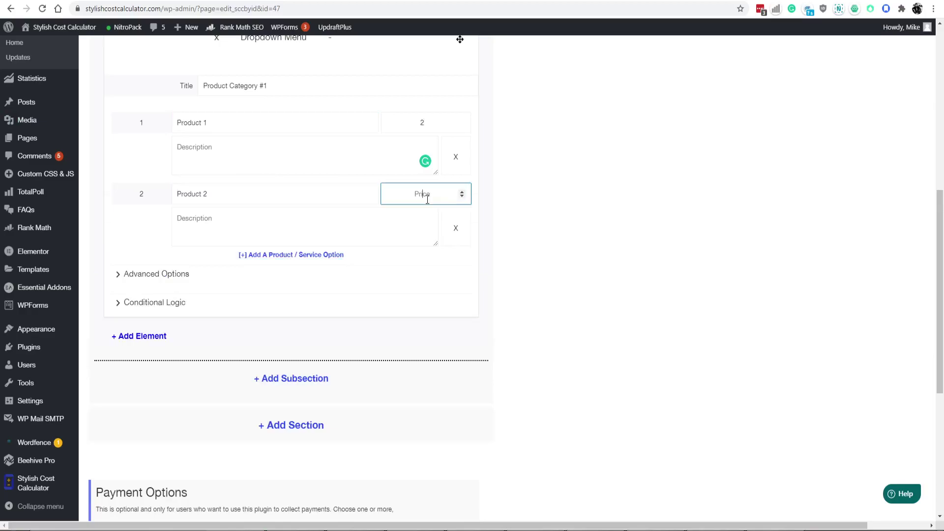
pyautogui.write('3')
pyautogui.scroll(-1, 236, 278)
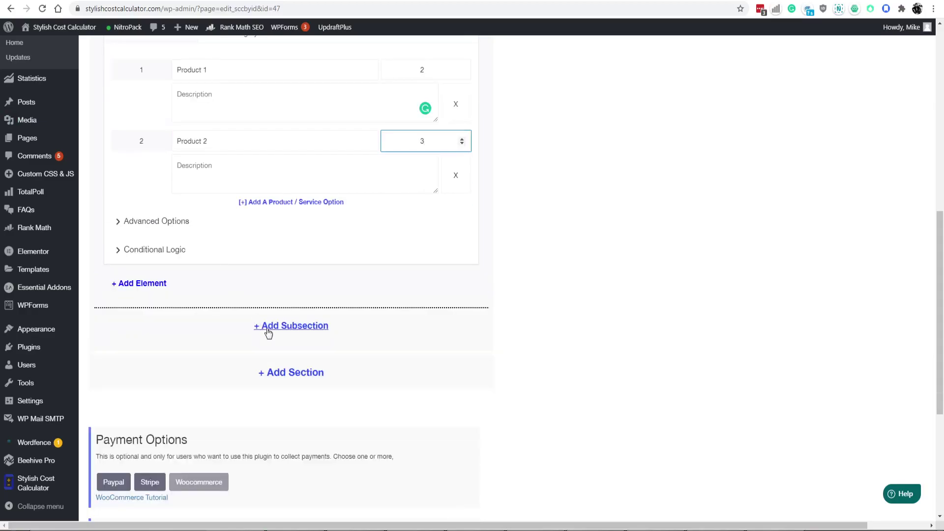
pyautogui.click(141, 285)
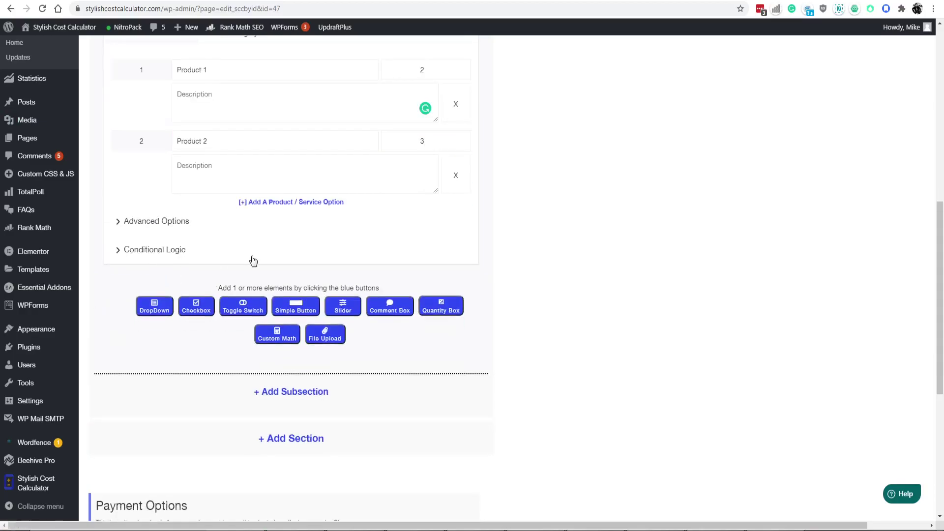
# Add a checkbox element whose first option is 'Extra service 1'.
pyautogui.click(191, 310)
pyautogui.scroll(-5, 231, 295)
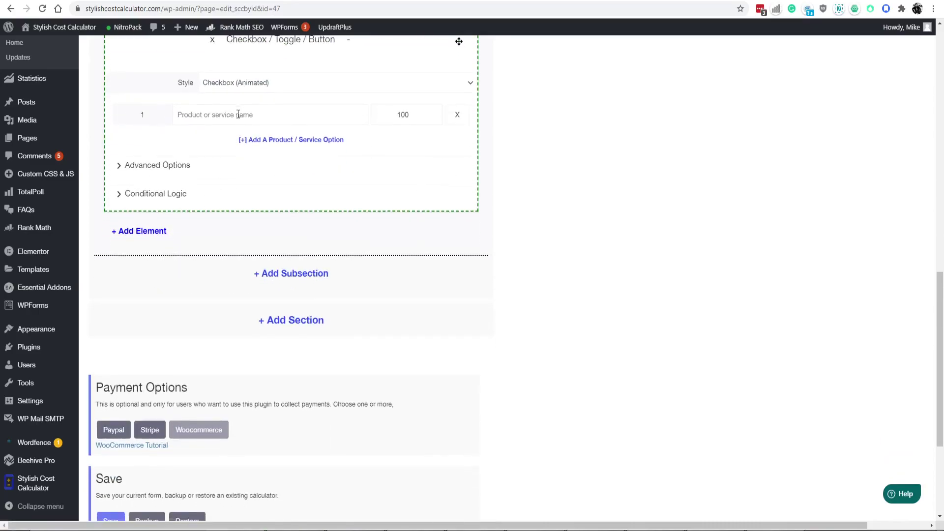
pyautogui.click(242, 119)
pyautogui.write('Aird')
pyautogui.press('BackSpace')
pyautogui.press('BackSpace')
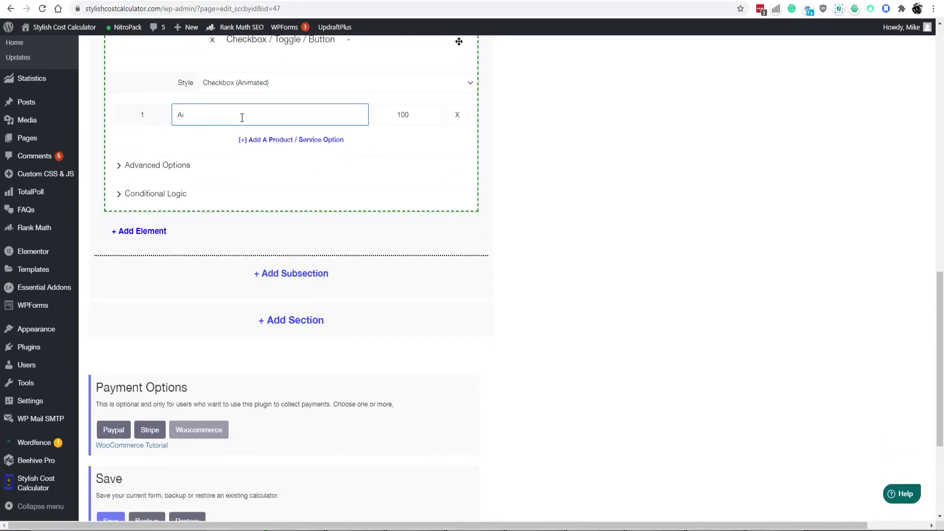
pyautogui.write('Extra service 1')
# Add a second checkbox option 'Extra service 2' and save the calculator.
pyautogui.click(265, 139)
pyautogui.click(240, 146)
pyautogui.write('Extra s')
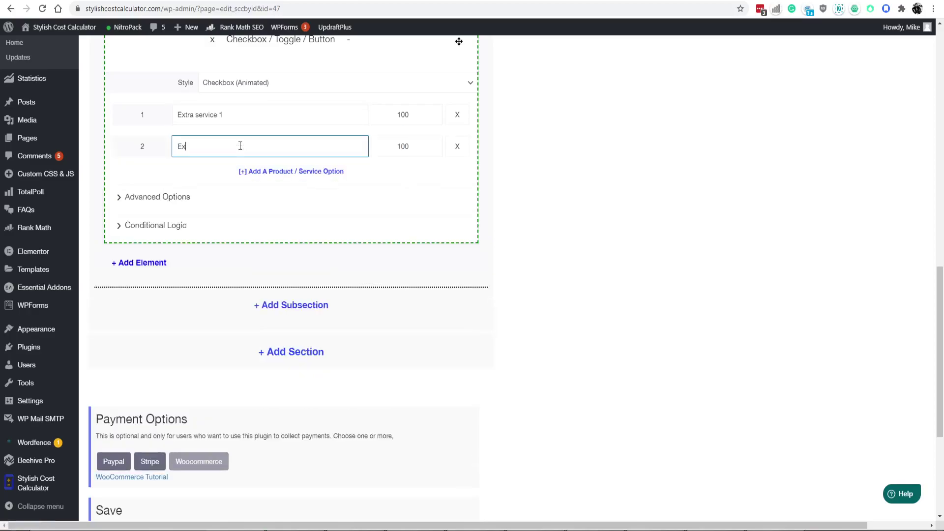
pyautogui.write('ercice 12')
pyautogui.press('BackSpace')
pyautogui.press('BackSpace')
pyautogui.press('BackSpace')
pyautogui.press('BackSpace')
pyautogui.write('vice')
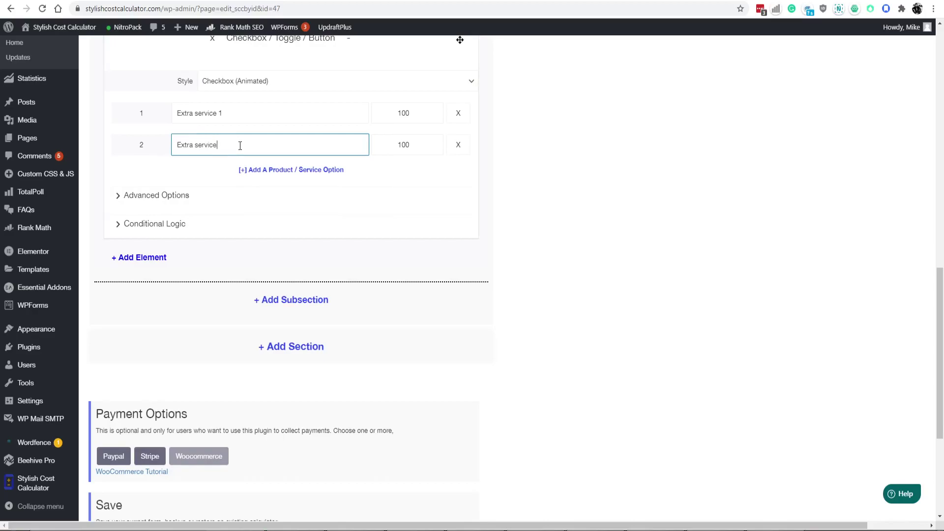
pyautogui.write(' 2')
pyautogui.press('Return')
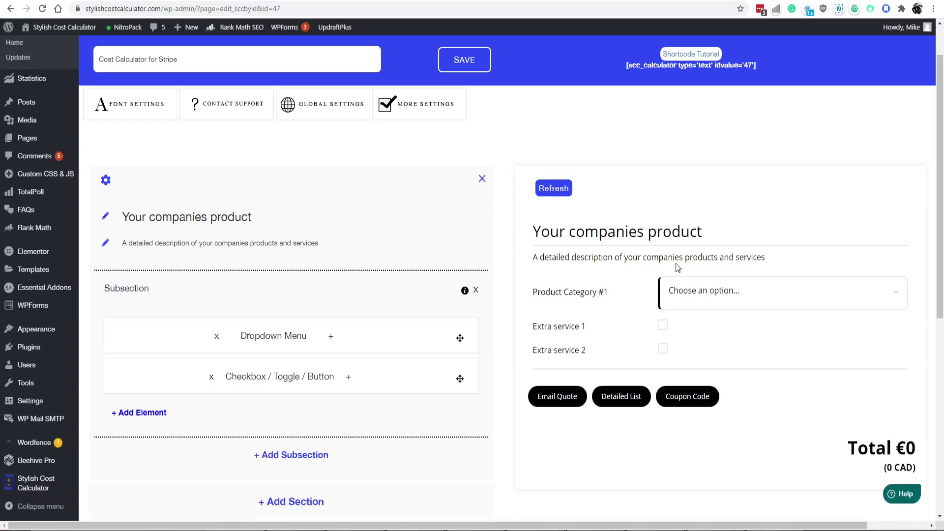
# In the preview, choose Product 1 and tick both extra services, bringing the total to €202.
pyautogui.scroll(-1, 676, 264)
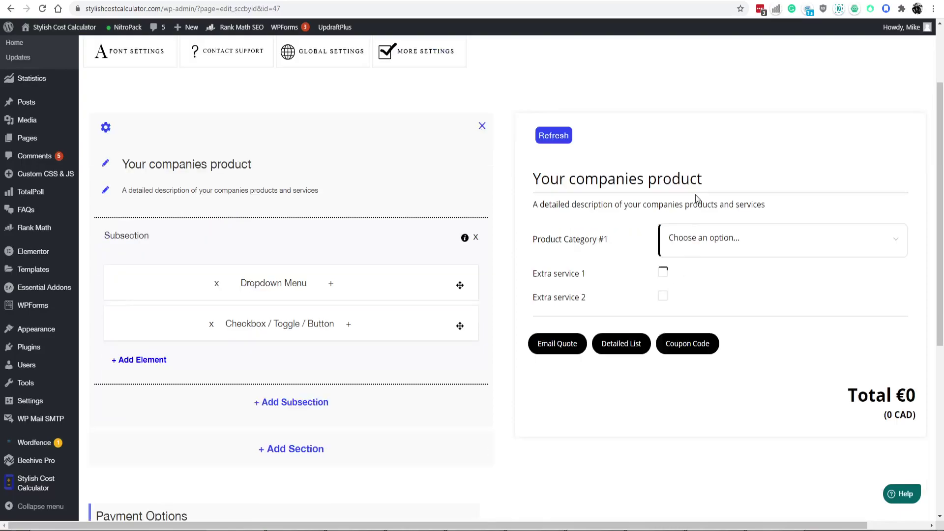
pyautogui.click(675, 252)
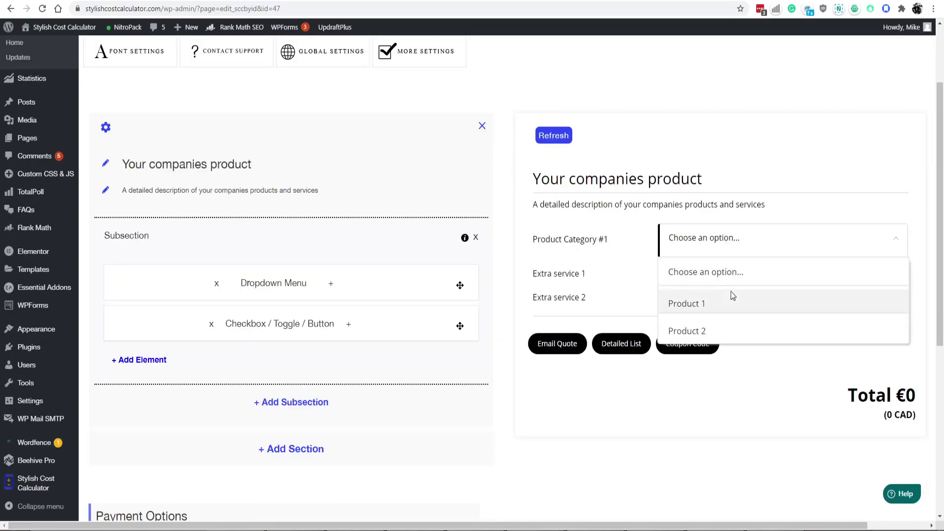
pyautogui.click(730, 296)
pyautogui.moveTo(880, 397); pyautogui.dragTo(918, 398)
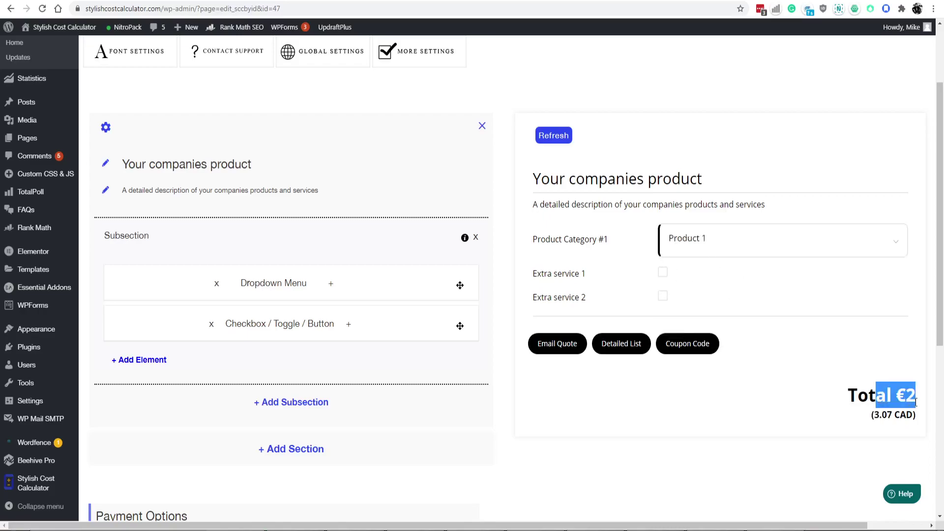
pyautogui.click(662, 272)
pyautogui.click(663, 296)
pyautogui.click(881, 398)
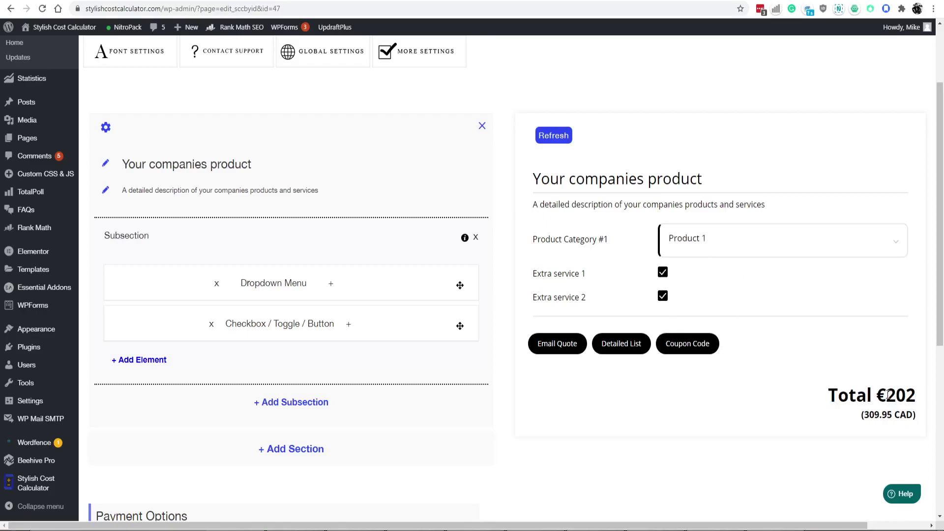
# View the itemised Detailed List of the quote, then close it.
pyautogui.click(614, 346)
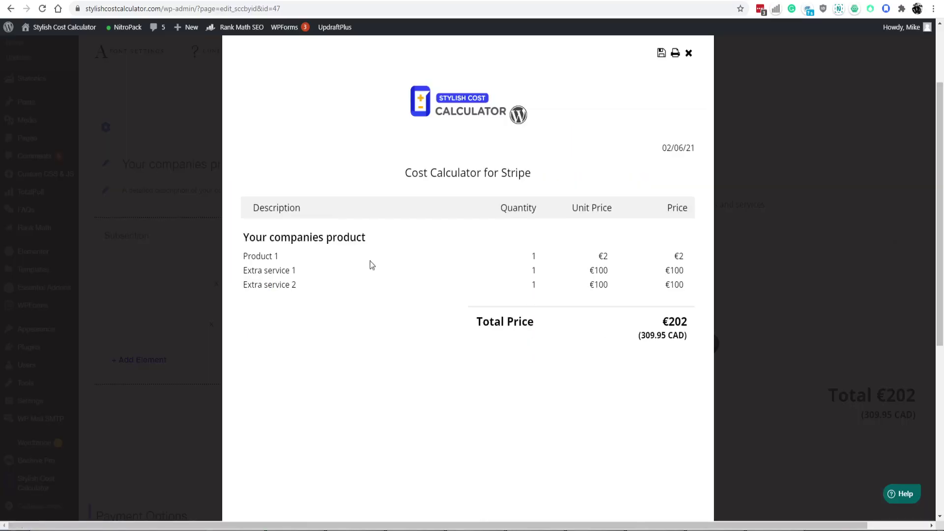
pyautogui.moveTo(244, 252); pyautogui.dragTo(667, 286)
pyautogui.click(690, 299)
pyautogui.click(688, 53)
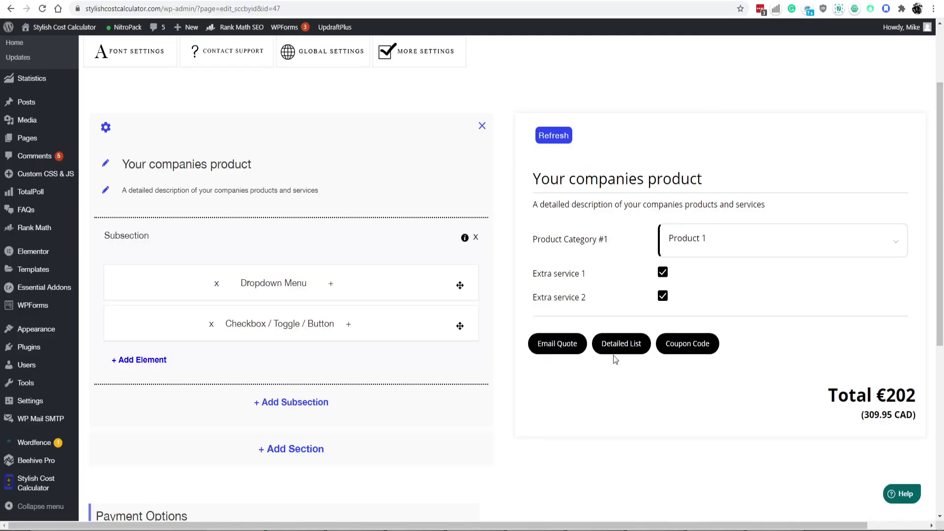
# Open and close the Email Quote form twice, checking the €202 total.
pyautogui.click(557, 345)
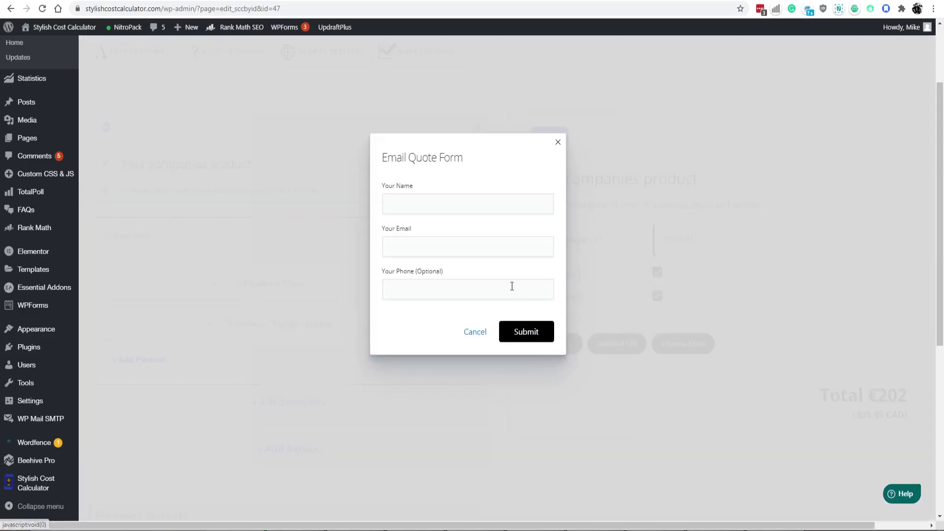
pyautogui.press('Tab')
pyautogui.press('Tab')
pyautogui.press('Tab')
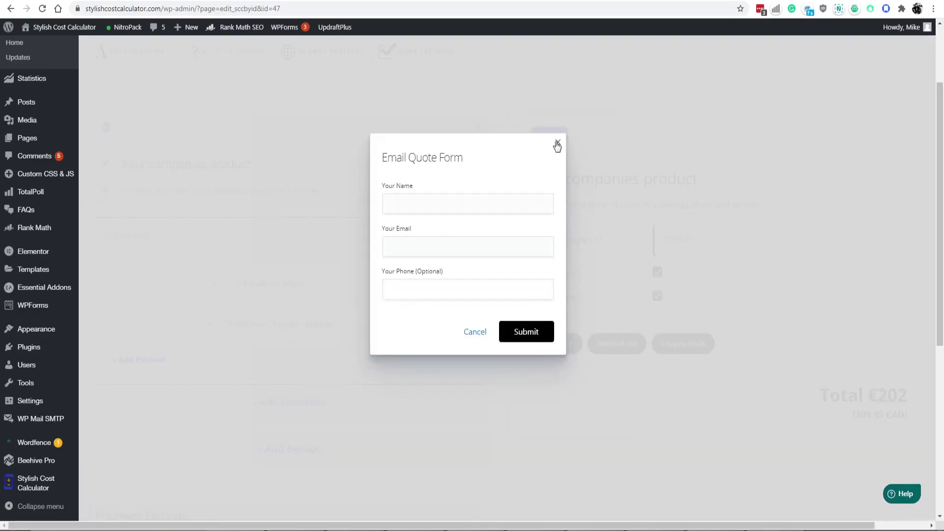
pyautogui.click(558, 142)
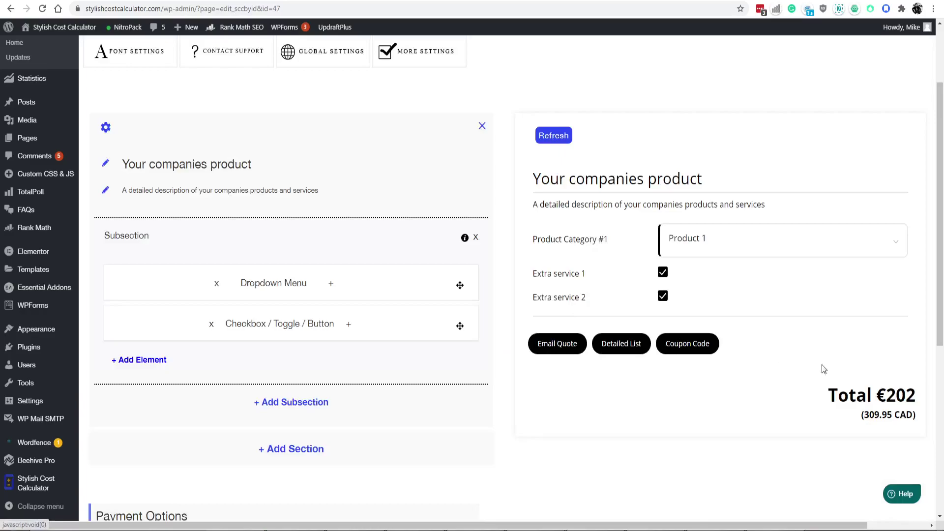
pyautogui.moveTo(818, 394); pyautogui.dragTo(916, 396)
pyautogui.click(909, 392)
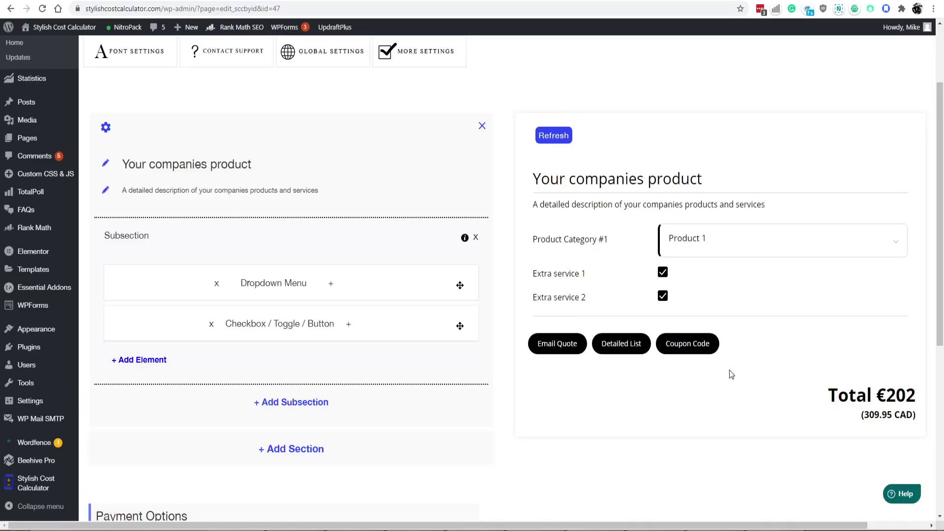
pyautogui.click(558, 344)
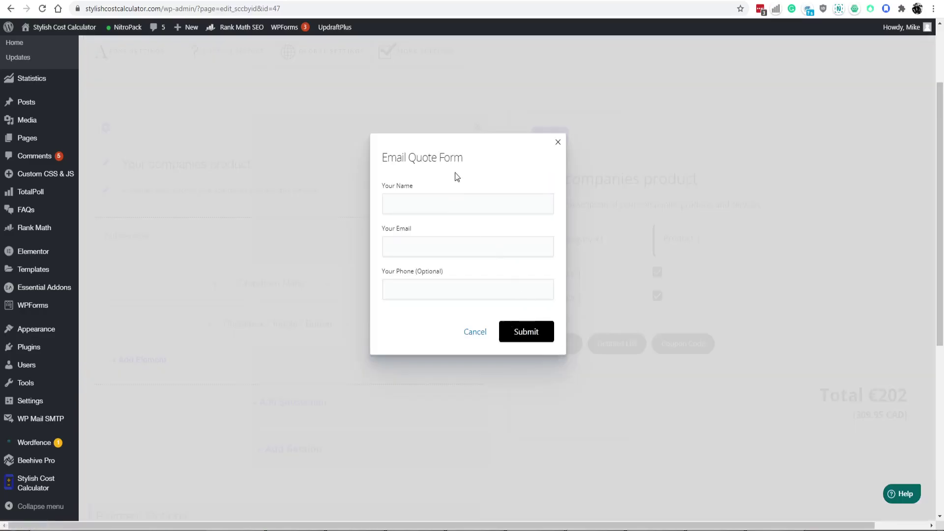
pyautogui.click(558, 142)
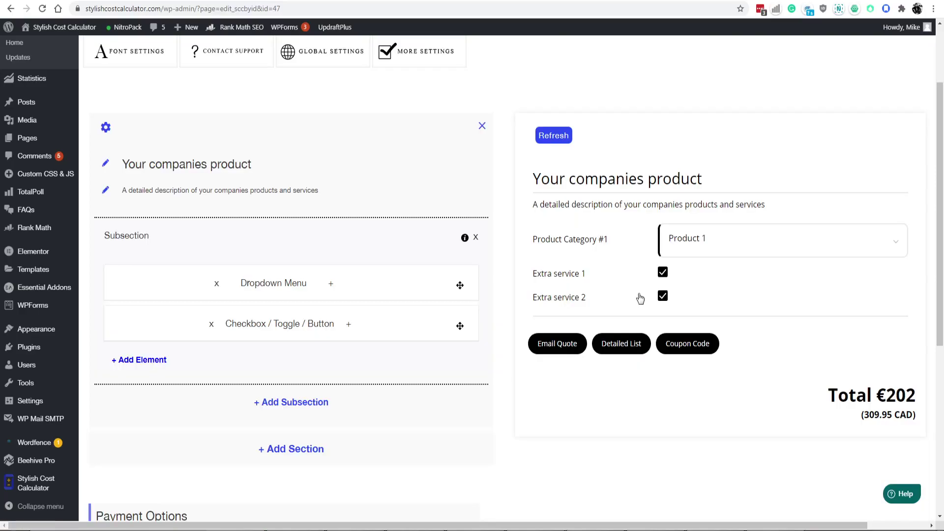
pyautogui.scroll(-1, 640, 297)
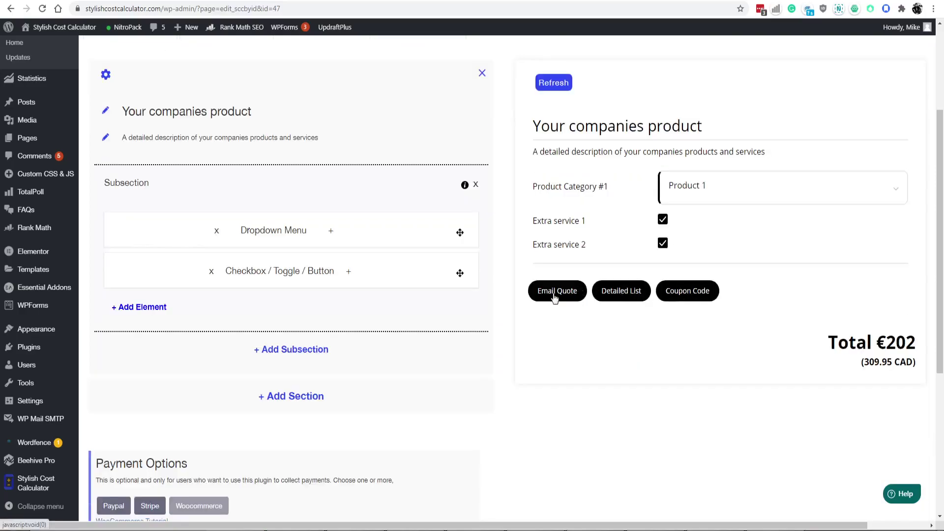
pyautogui.scroll(2, 694, 326)
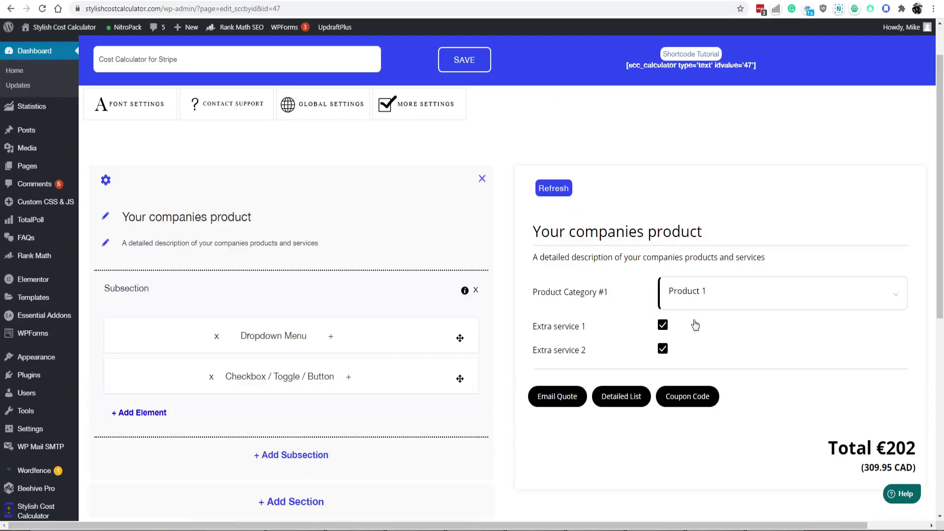
pyautogui.click(689, 296)
# Turn off the Coupon, Detailed List and Email Quote buttons in the frontend options and save.
pyautogui.click(697, 299)
pyautogui.click(443, 113)
pyautogui.scroll(-4, 221, 314)
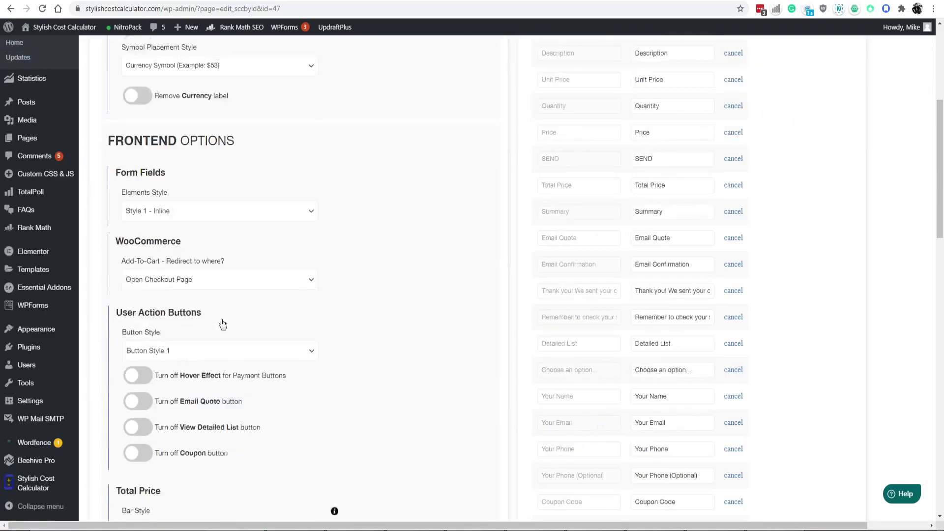
pyautogui.scroll(-1, 223, 324)
pyautogui.click(140, 401)
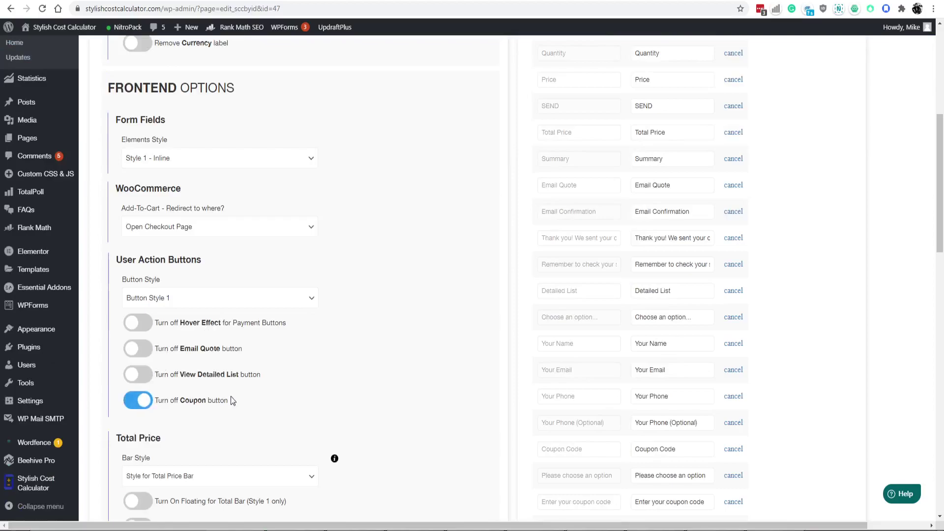
pyautogui.click(212, 377)
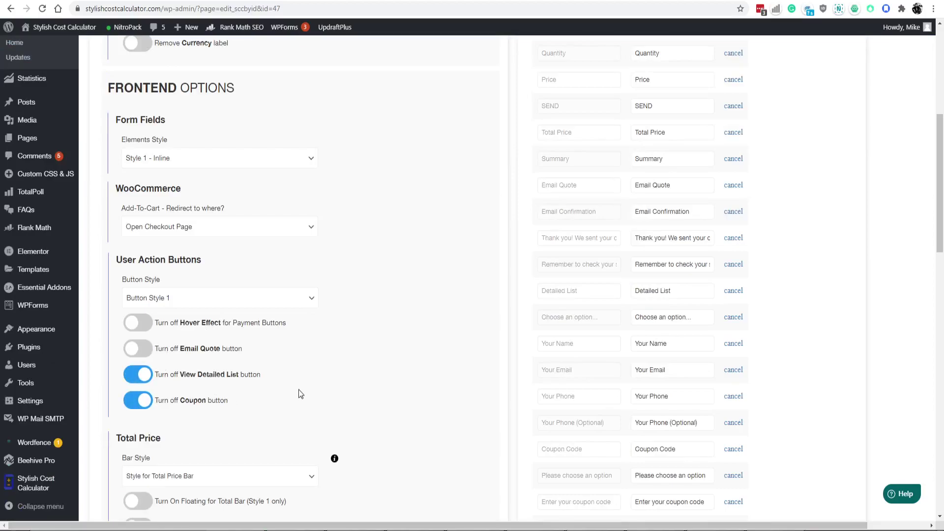
pyautogui.click(232, 349)
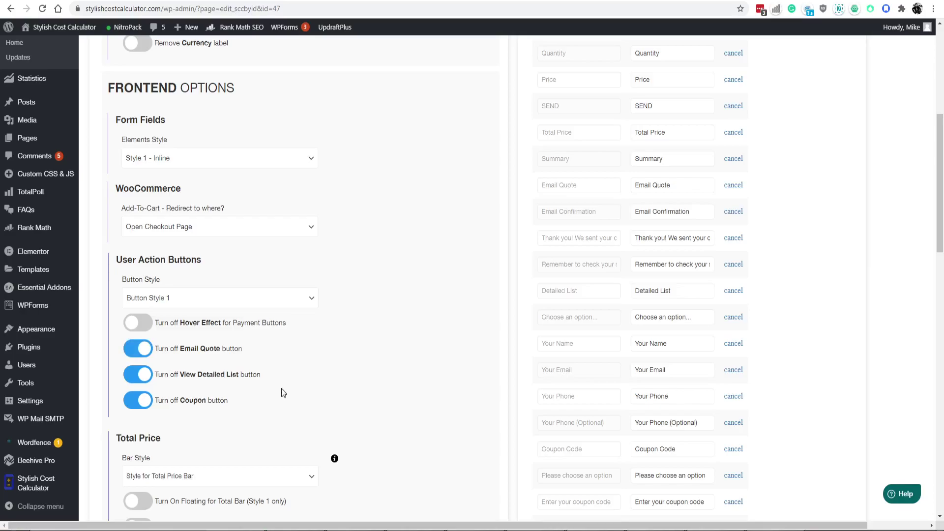
pyautogui.scroll(-6, 281, 392)
pyautogui.scroll(8, 290, 386)
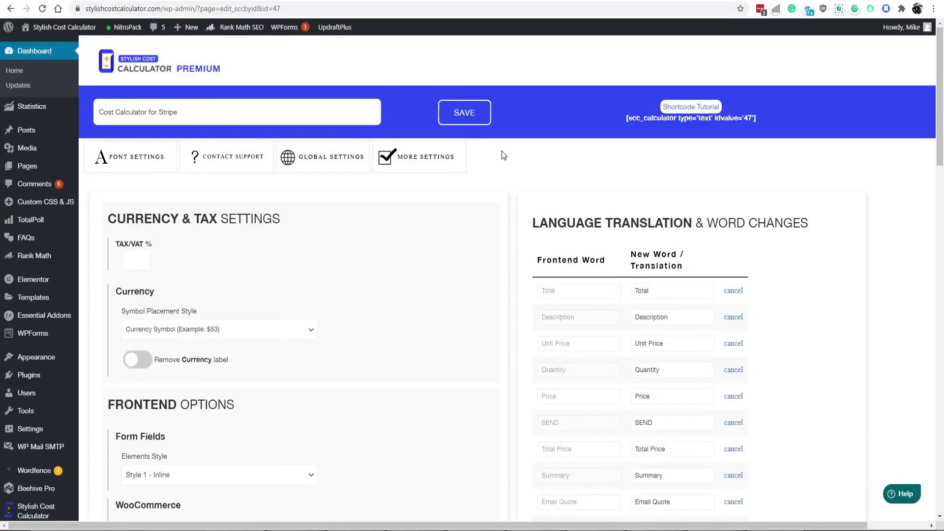
pyautogui.click(473, 121)
pyautogui.moveTo(53, 459)
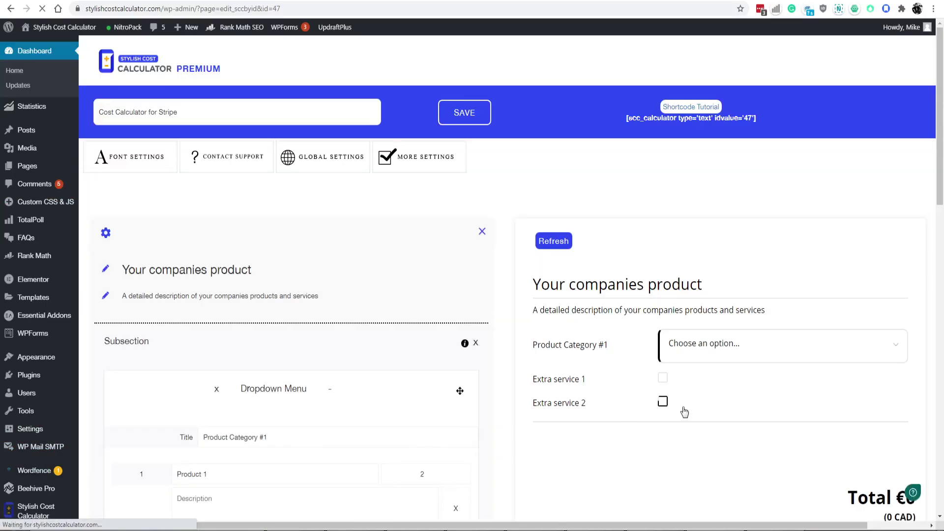
# Tick Extra service 2 and 1 and choose Product 1, totalling €202 (309.95 CAD).
pyautogui.click(664, 403)
pyautogui.scroll(-2, 803, 401)
pyautogui.moveTo(913, 385); pyautogui.dragTo(876, 389)
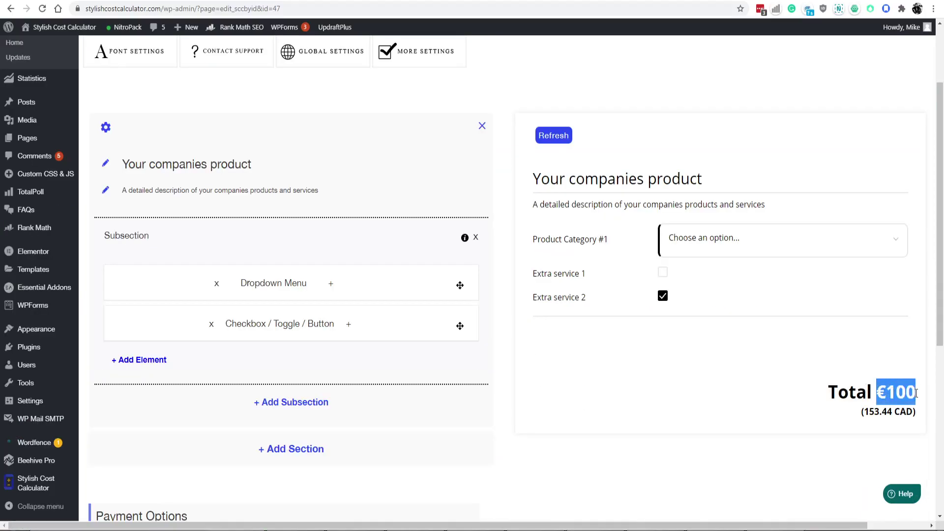
pyautogui.click(738, 286)
pyautogui.click(663, 273)
pyautogui.click(679, 248)
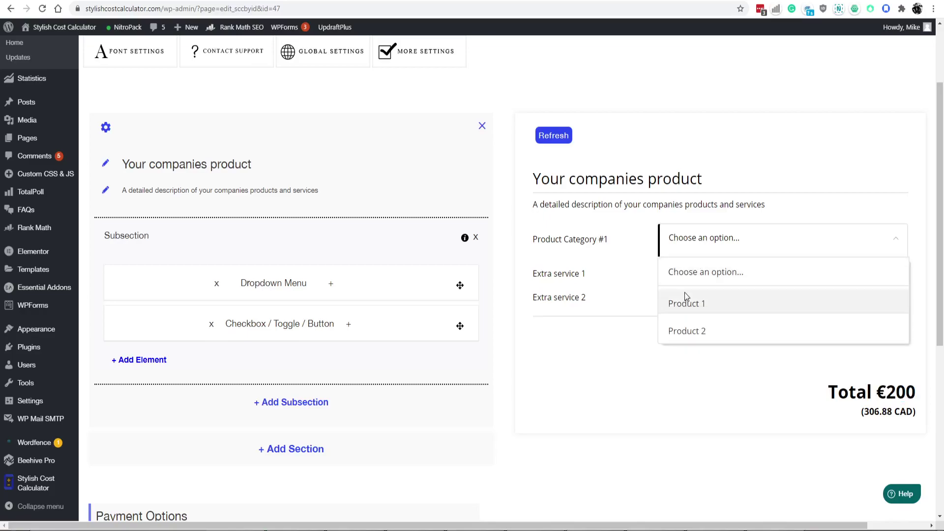
pyautogui.click(685, 301)
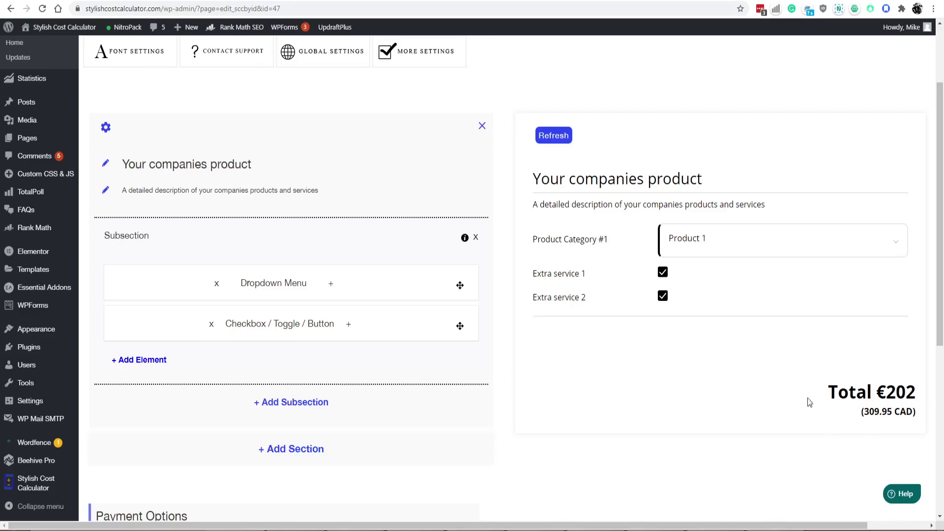
# Scroll to the Payment Options listing Paypal, Stripe and Woocommerce.
pyautogui.scroll(-5, 519, 394)
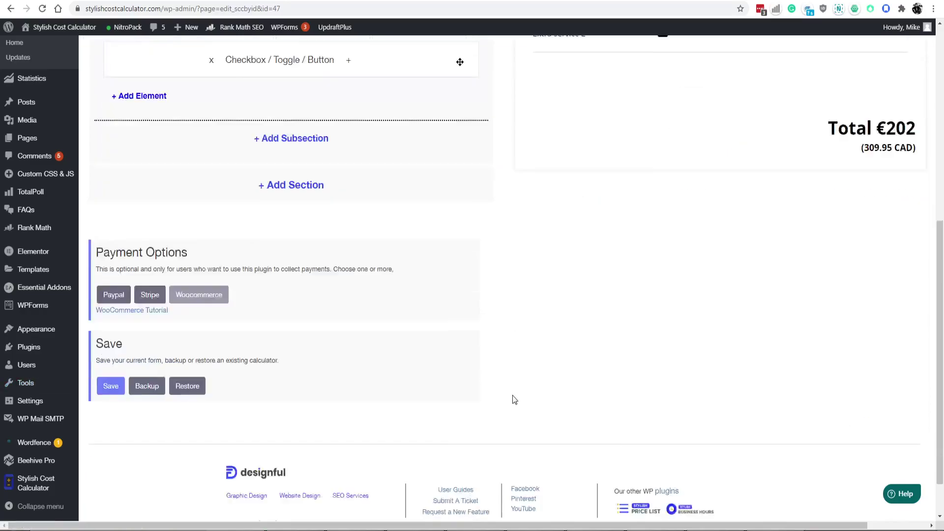
pyautogui.scroll(-1, 514, 399)
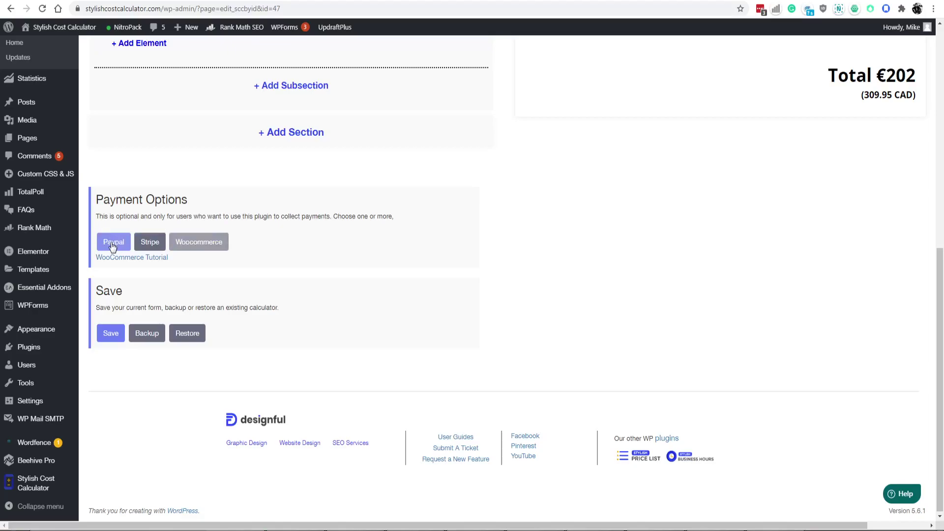
pyautogui.scroll(4, 708, 240)
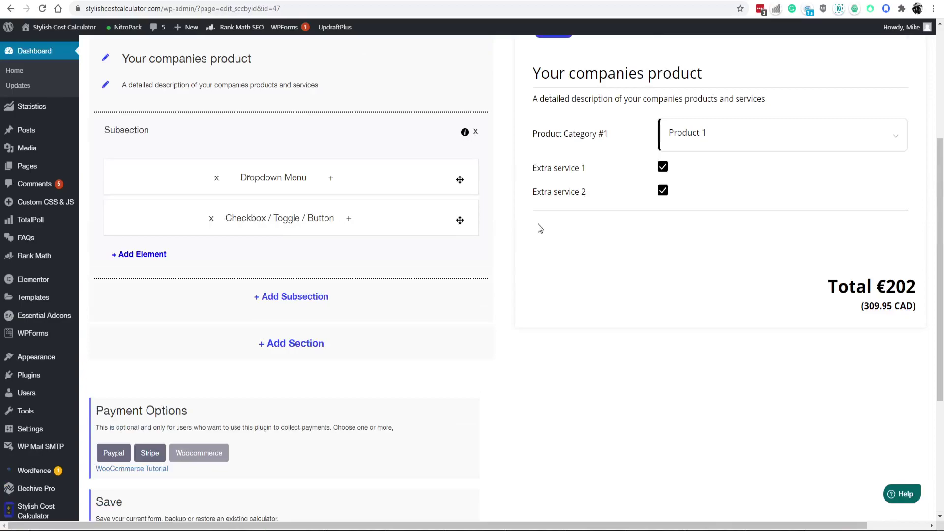
pyautogui.scroll(-2, 509, 298)
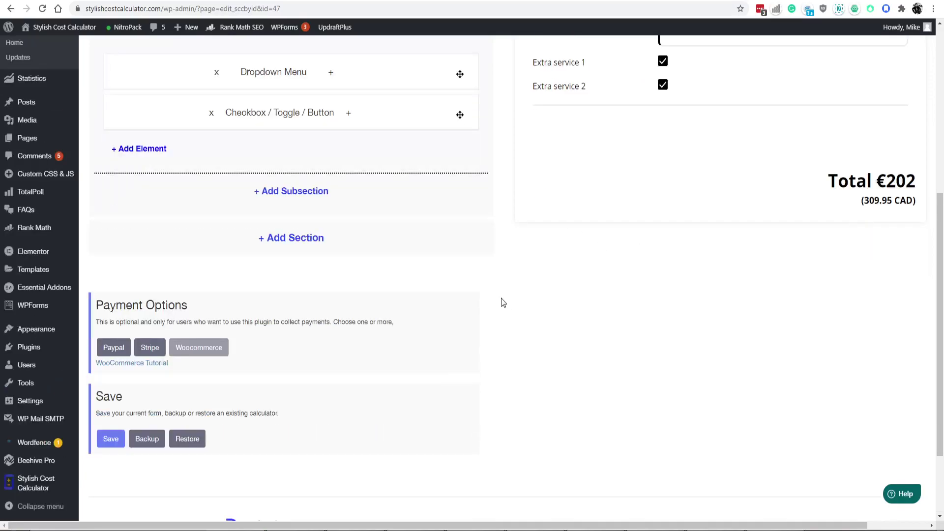
pyautogui.moveTo(191, 351)
pyautogui.scroll(1, 328, 363)
pyautogui.scroll(-1, 328, 363)
pyautogui.scroll(1, 330, 364)
pyautogui.scroll(2, 354, 302)
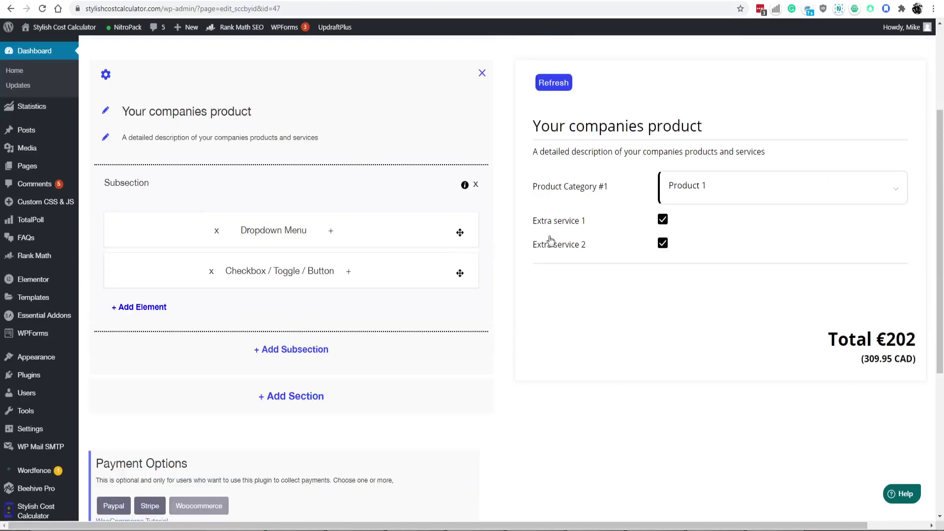
pyautogui.scroll(-2, 613, 278)
pyautogui.scroll(-1, 592, 269)
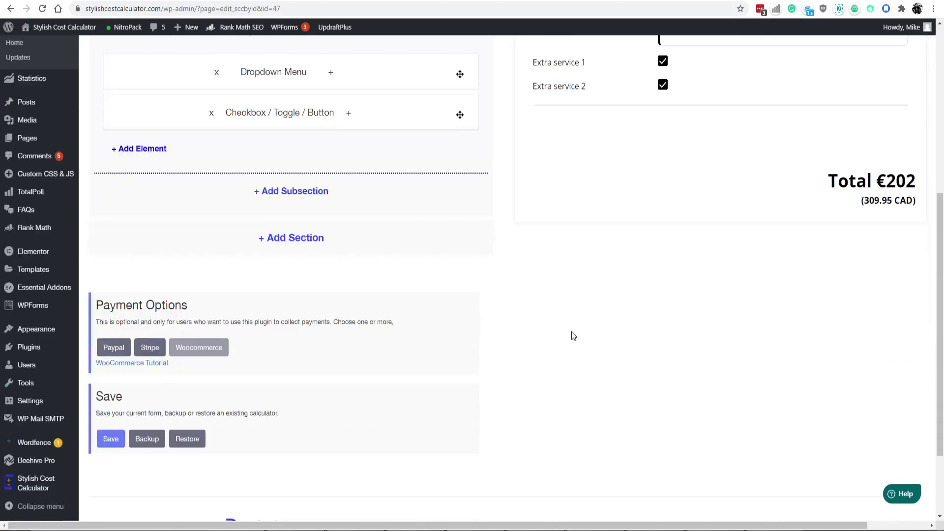
# Look over the PayPal setup form's email, cart name, currency and tax fields, then cancel it.
pyautogui.click(113, 347)
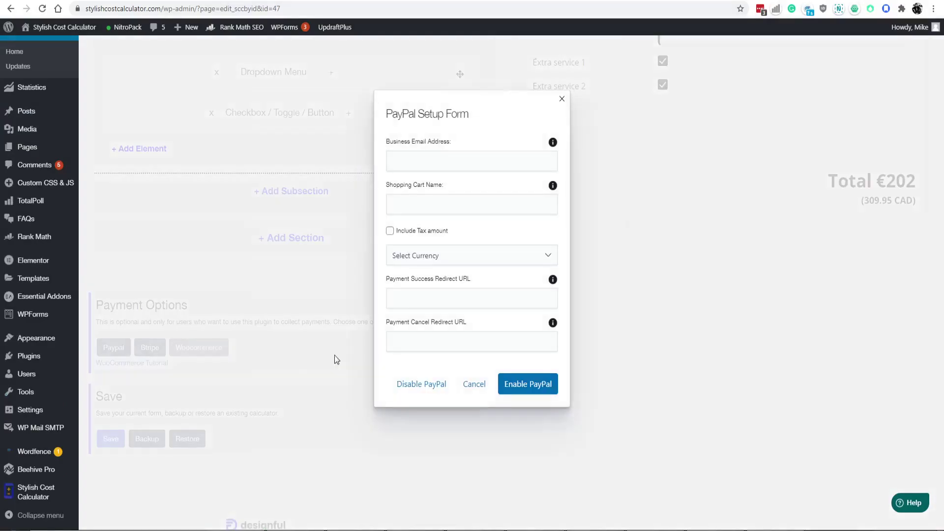
pyautogui.click(434, 161)
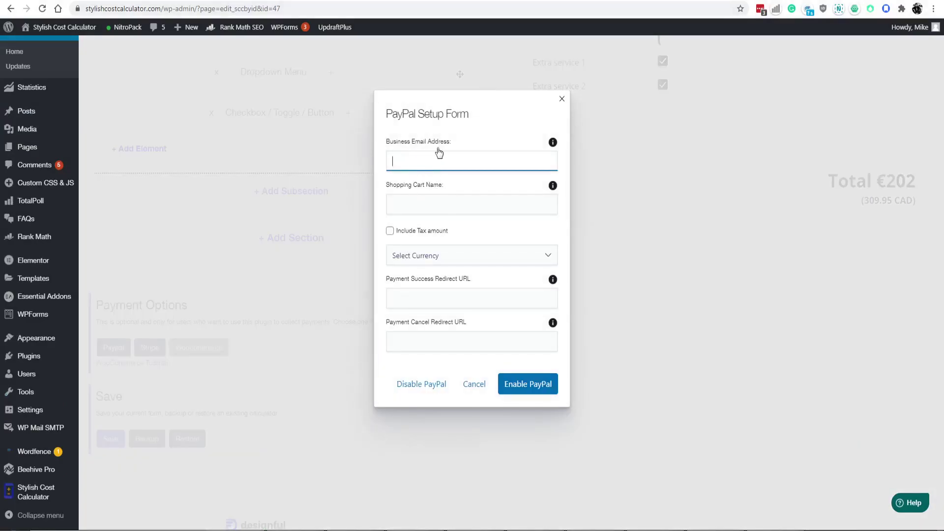
pyautogui.click(425, 202)
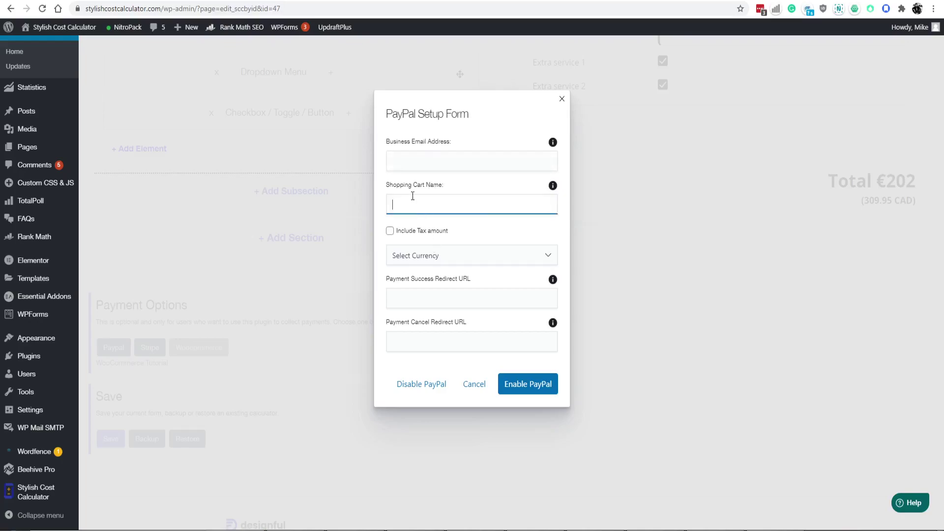
pyautogui.click(426, 256)
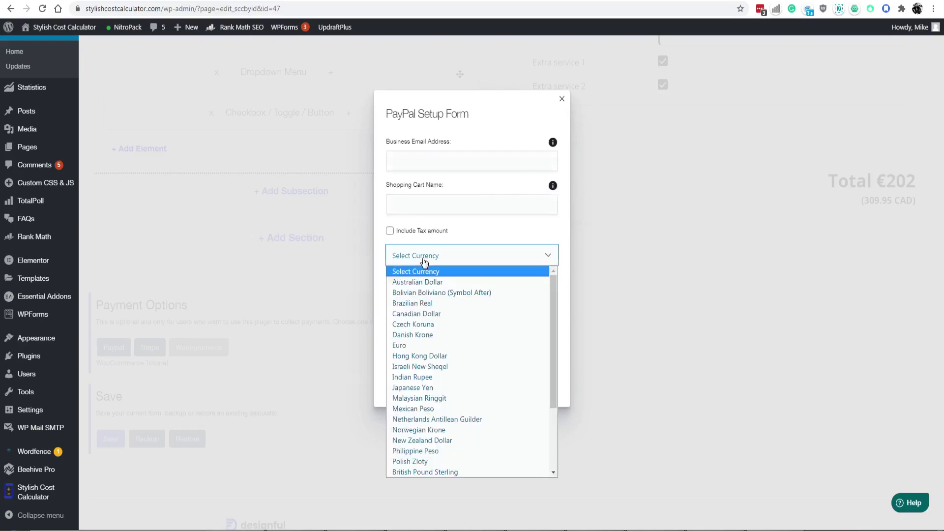
pyautogui.click(469, 240)
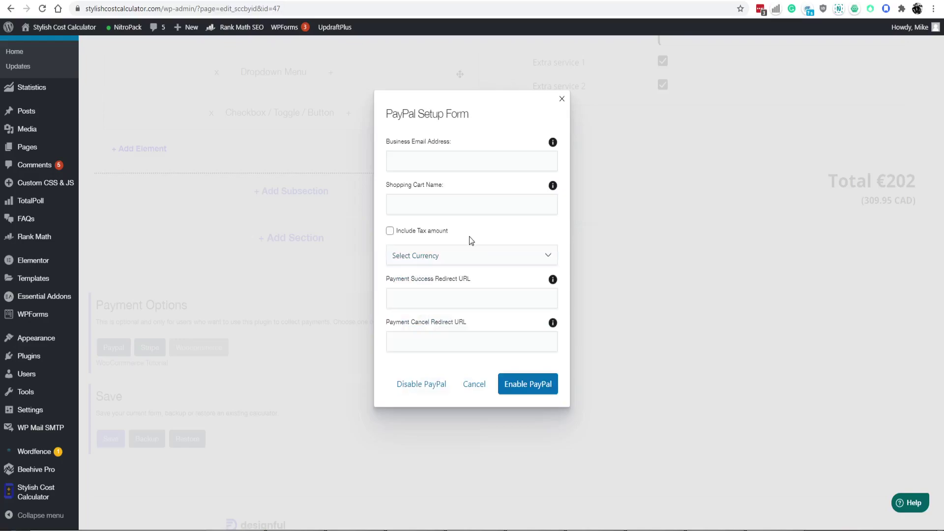
pyautogui.doubleClick(421, 236)
pyautogui.click(465, 392)
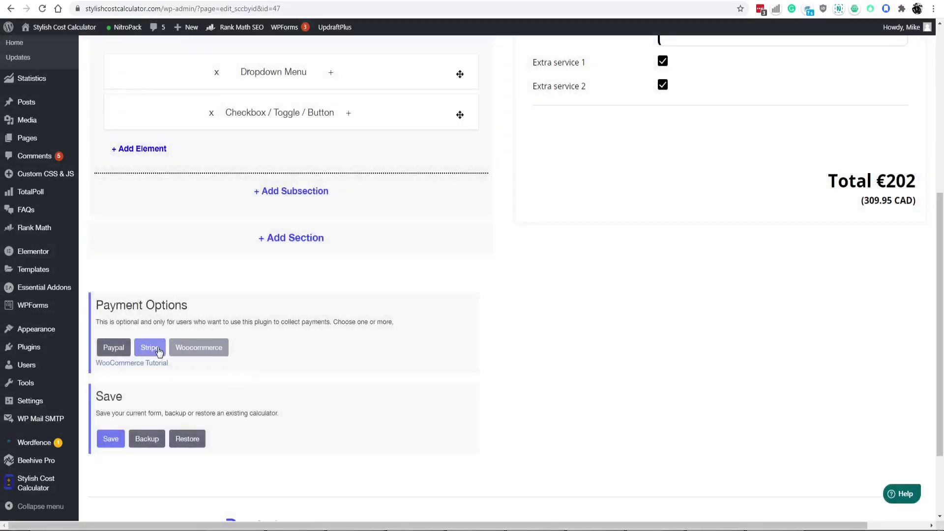
# Enable Stripe as a payment option and refresh the calculator preview.
pyautogui.click(149, 348)
pyautogui.scroll(6, 468, 295)
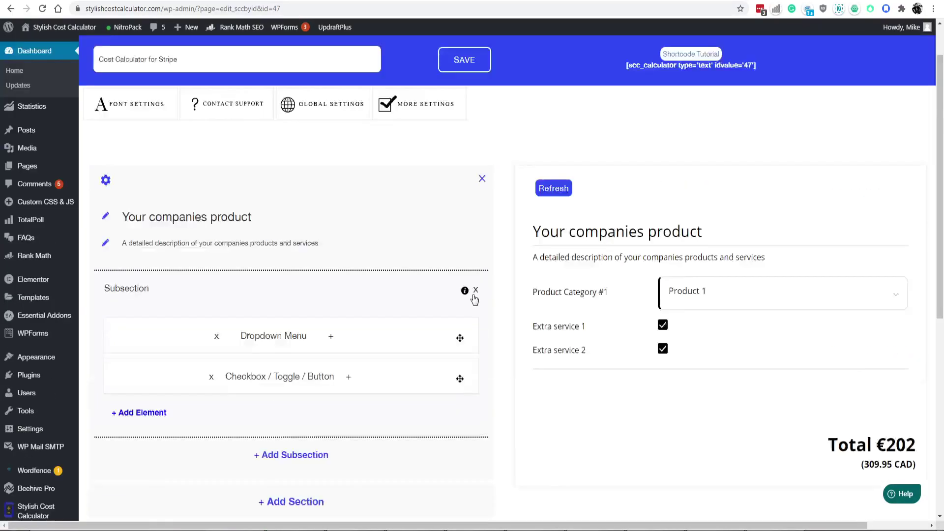
pyautogui.click(553, 241)
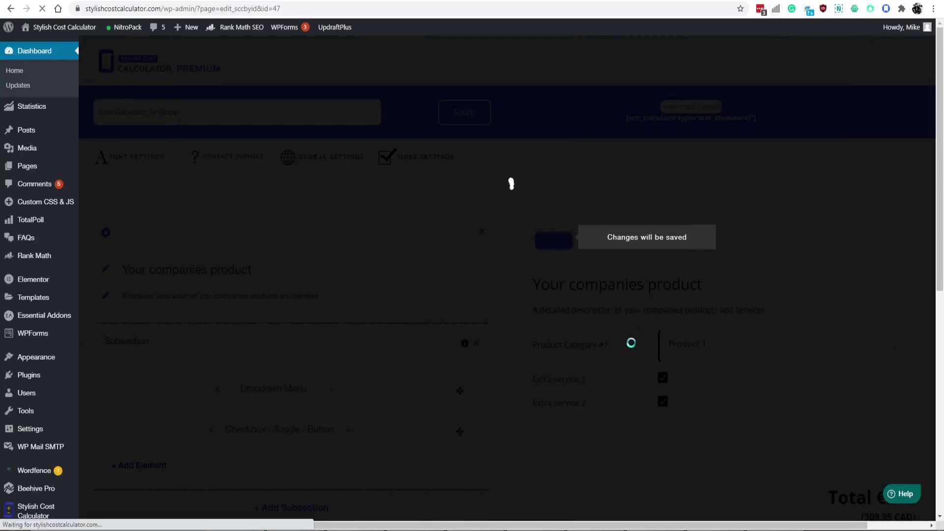
# Order Product 1 with both extra services for €202 and proceed to Stripe checkout.
pyautogui.scroll(-2, 644, 325)
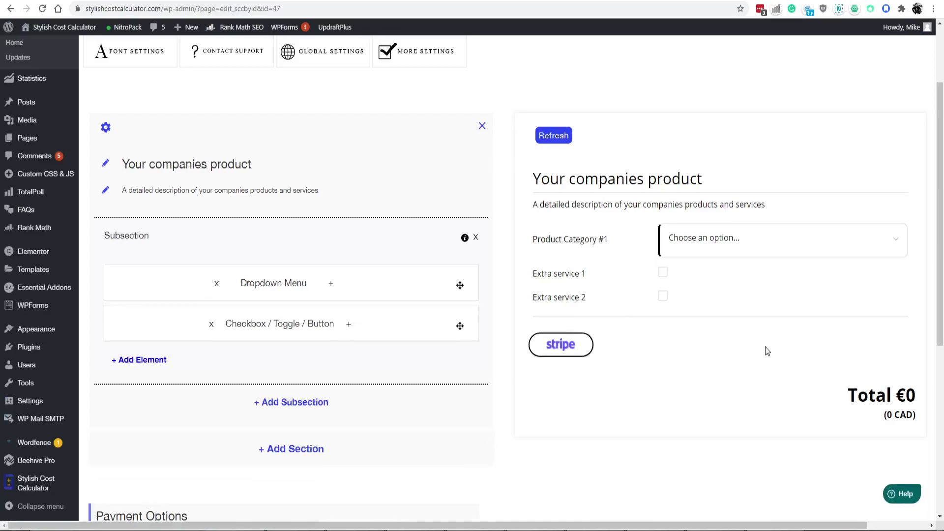
pyautogui.click(707, 254)
pyautogui.click(702, 304)
pyautogui.click(663, 272)
pyautogui.click(663, 295)
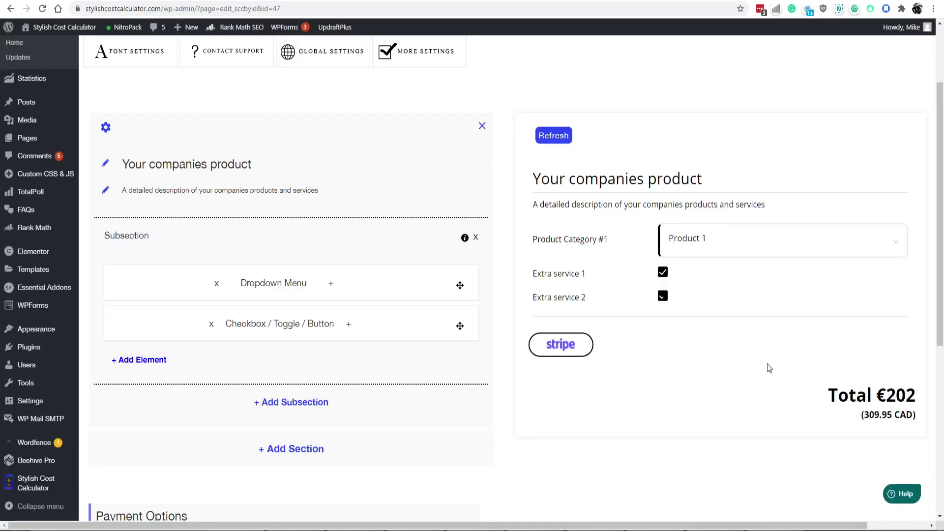
pyautogui.moveTo(884, 393)
pyautogui.mouseDown()
pyautogui.moveTo(916, 394)
pyautogui.moveTo(874, 394)
pyautogui.mouseUp()
pyautogui.click(884, 397)
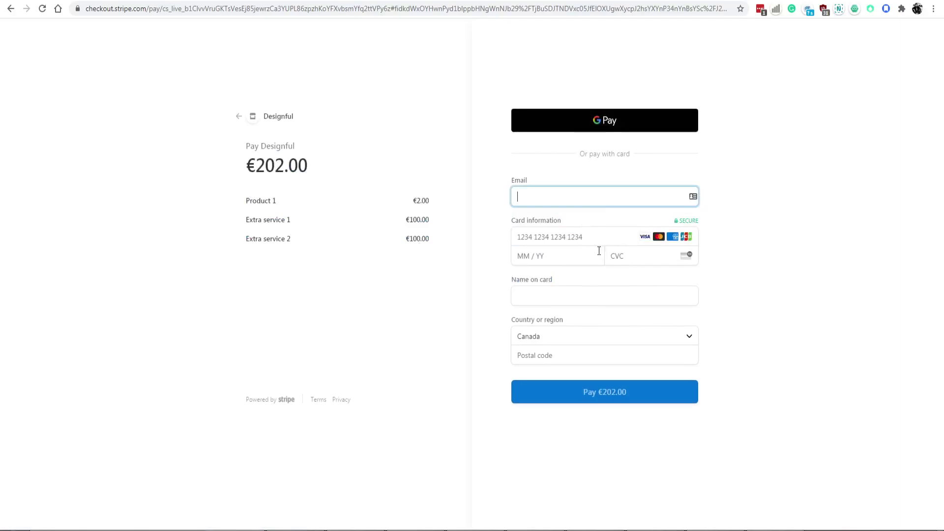
# Start entering card details on the €202.00 Stripe Checkout page, dismissing the saved-card suggestions.
pyautogui.click(547, 242)
pyautogui.click(808, 211)
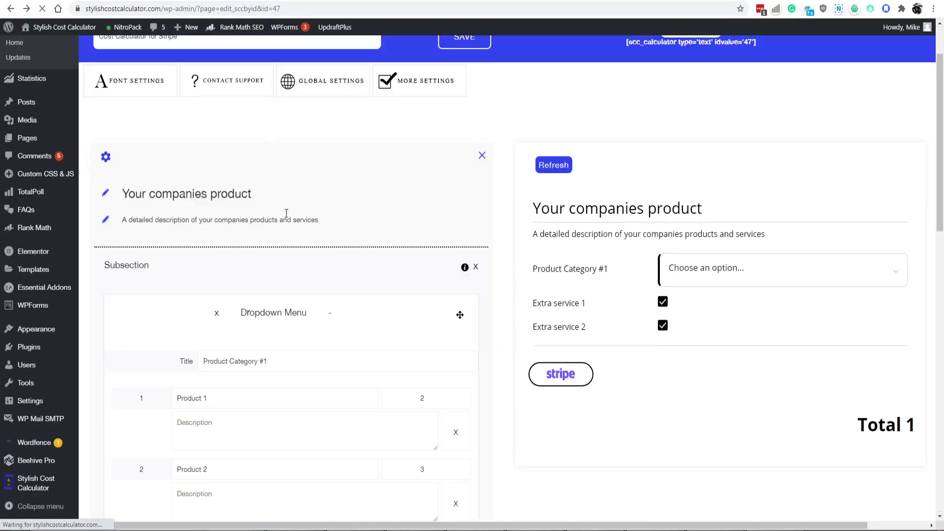
pyautogui.scroll(-6, 715, 264)
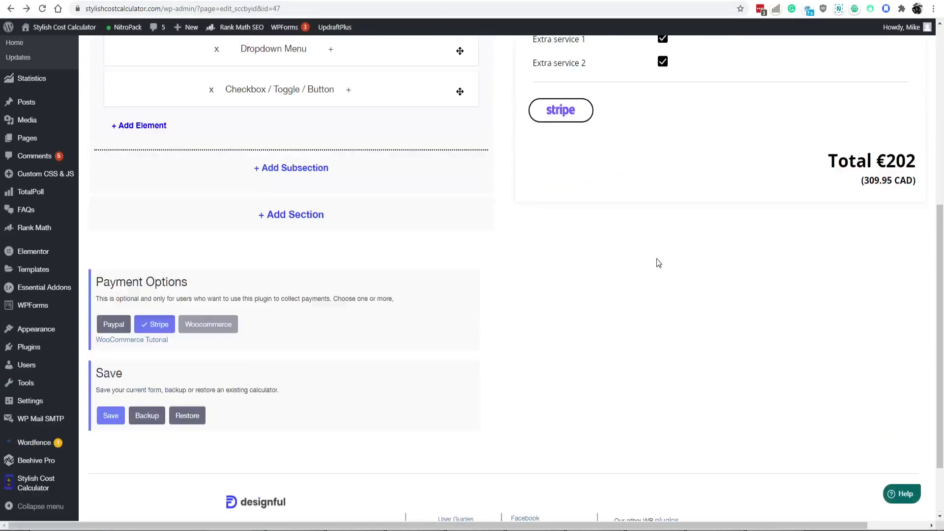
pyautogui.scroll(3, 659, 263)
pyautogui.scroll(2, 659, 263)
pyautogui.scroll(-2, 566, 334)
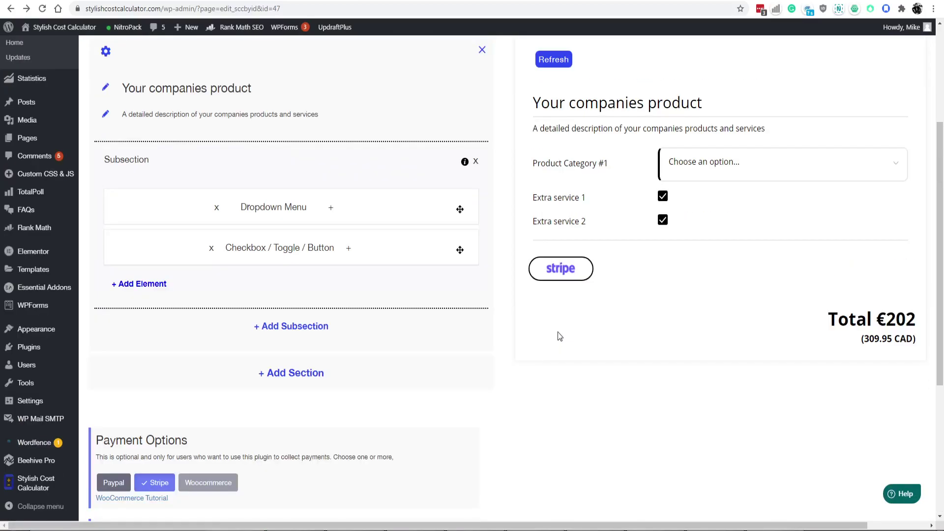
pyautogui.moveTo(55, 476)
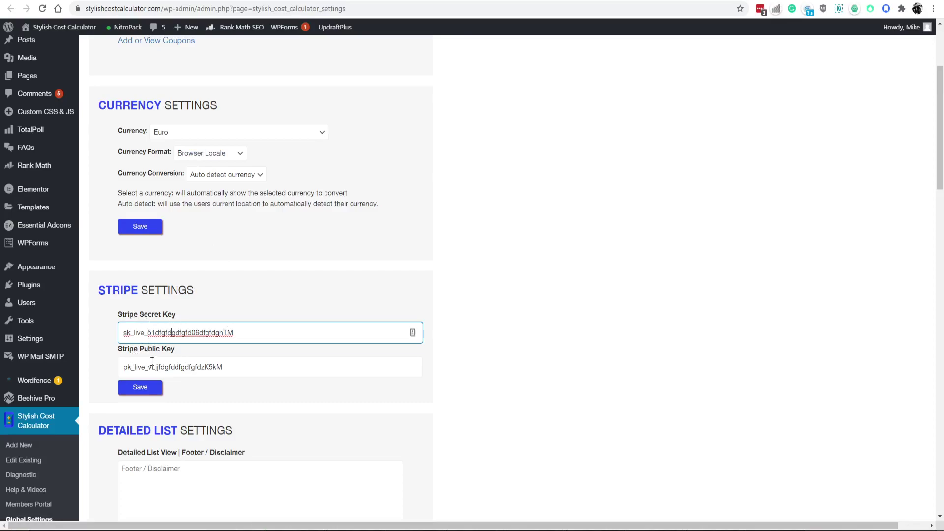
pyautogui.click(222, 361)
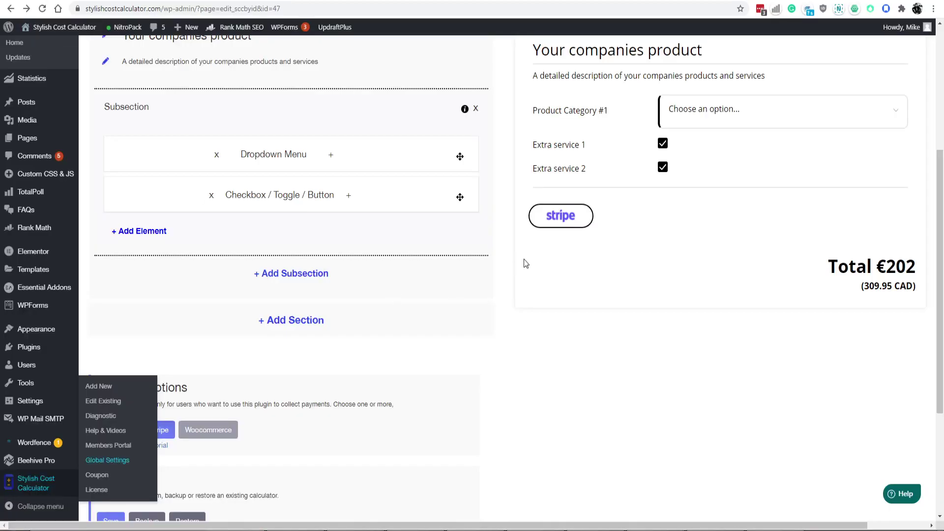
# In the PayPal setup form, enter a business e-mail address and shopping cart name 'test'.
pyautogui.scroll(-2, 558, 271)
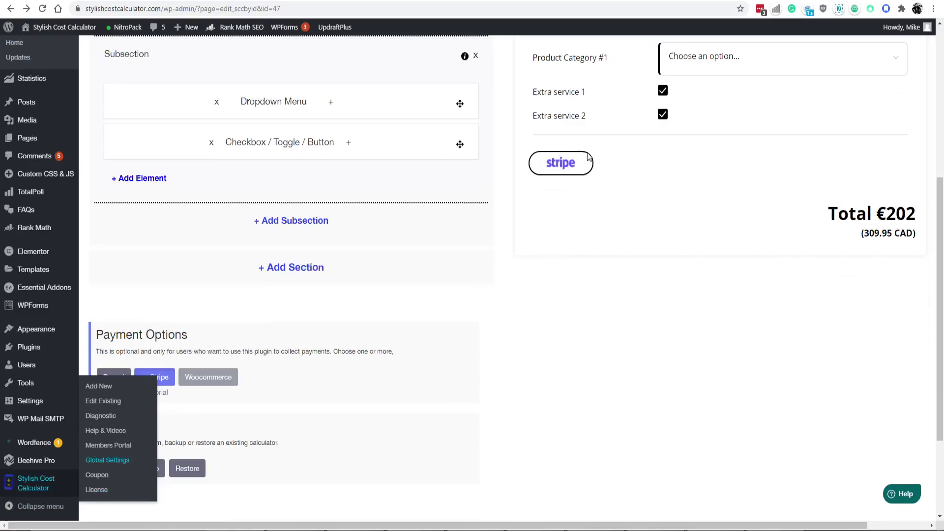
pyautogui.scroll(4, 716, 159)
pyautogui.scroll(-1, 742, 191)
pyautogui.scroll(-2, 742, 191)
pyautogui.scroll(2, 639, 155)
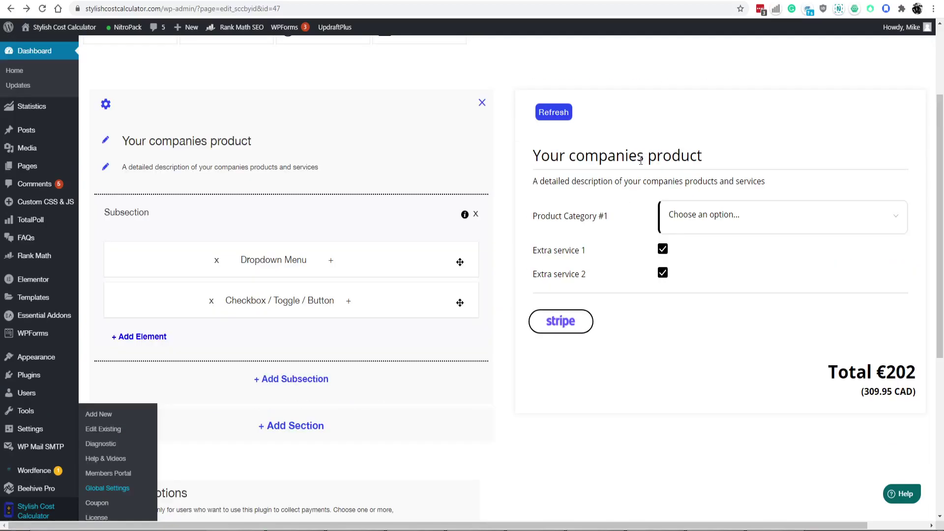
pyautogui.scroll(-6, 601, 247)
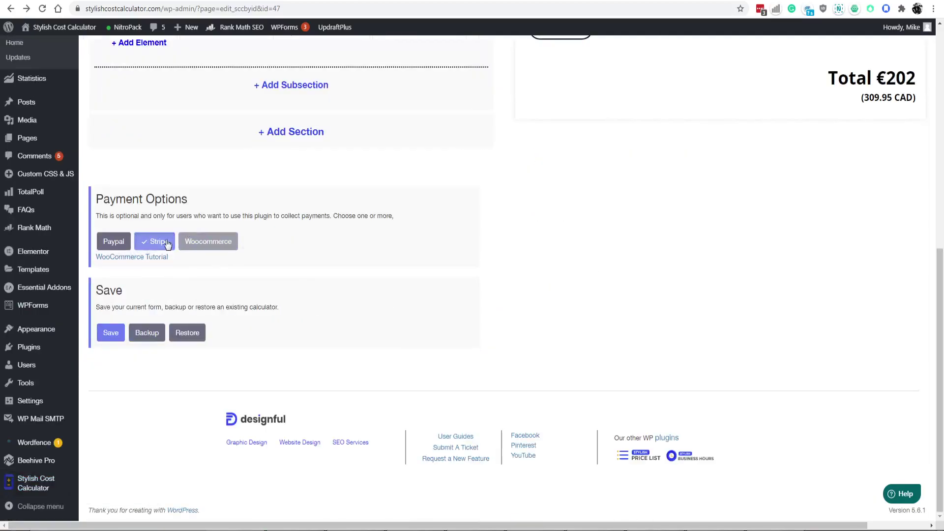
pyautogui.scroll(5, 712, 125)
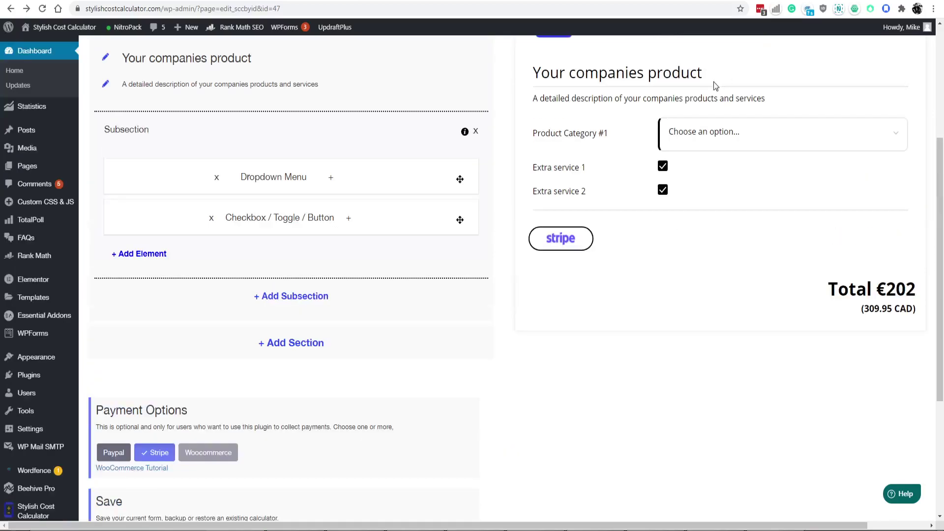
pyautogui.scroll(-1, 586, 211)
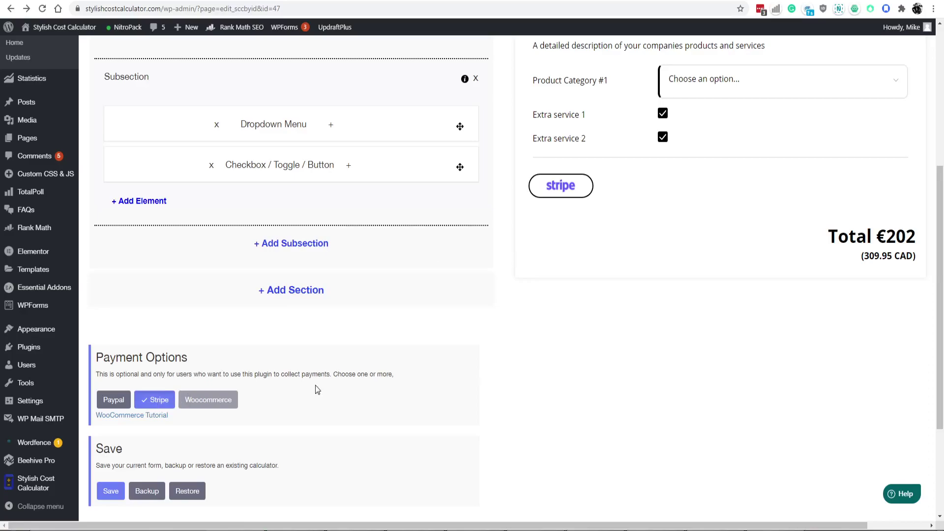
pyautogui.click(114, 400)
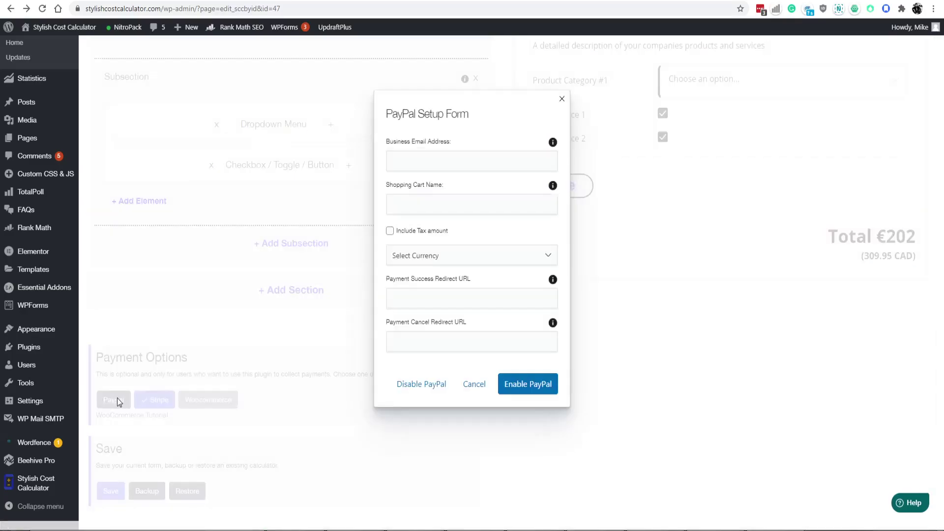
pyautogui.click(434, 162)
pyautogui.write('sdfds@')
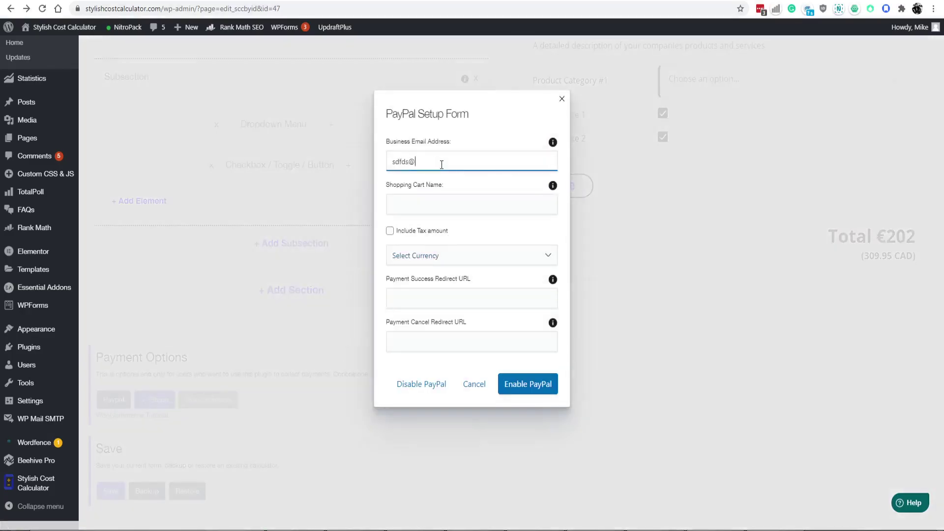
pyautogui.write('dsfsdf.com')
pyautogui.press('Tab')
pyautogui.write('test')
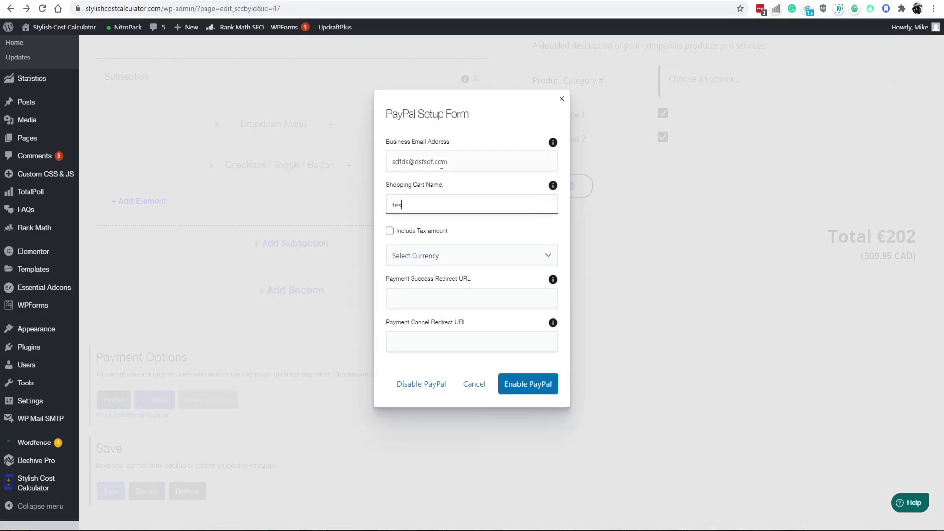
# Choose Euro as the currency, include tax in the amount, and enable PayPal.
pyautogui.click(421, 261)
pyautogui.press('e')
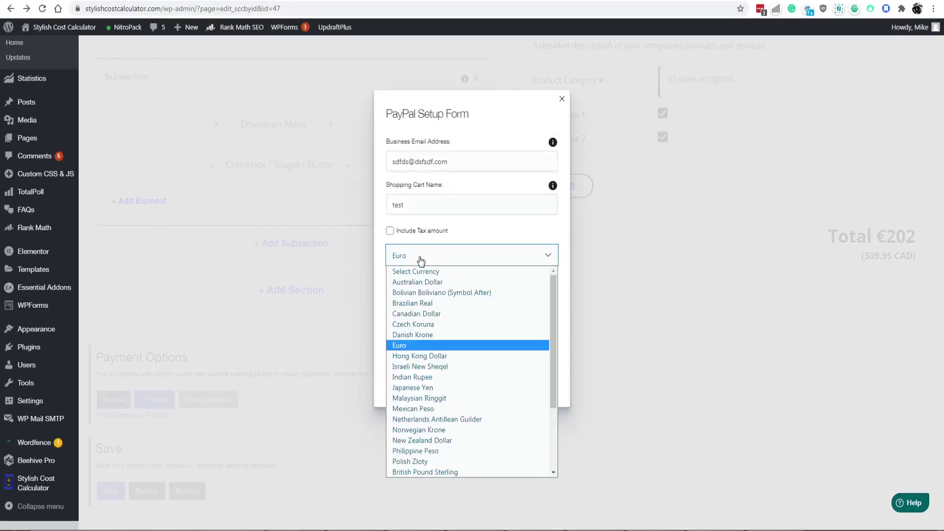
pyautogui.click(421, 261)
pyautogui.click(390, 231)
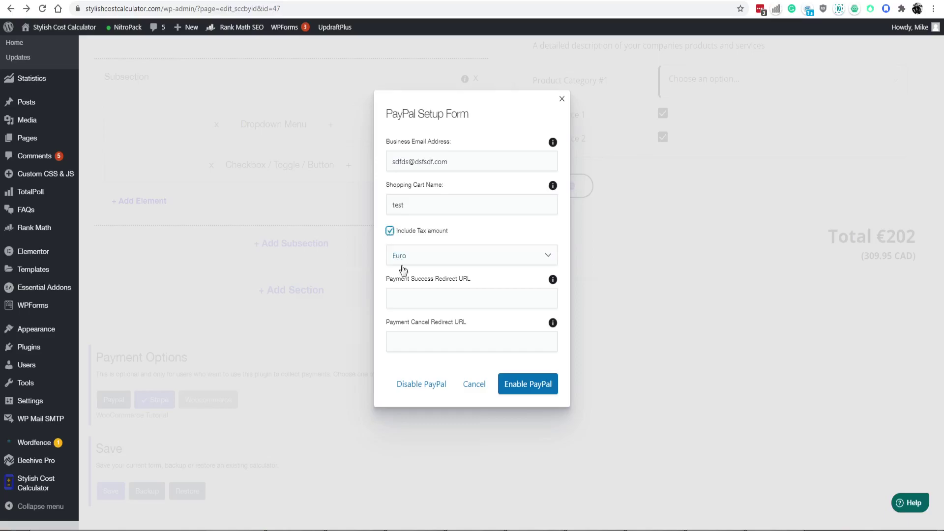
pyautogui.click(521, 386)
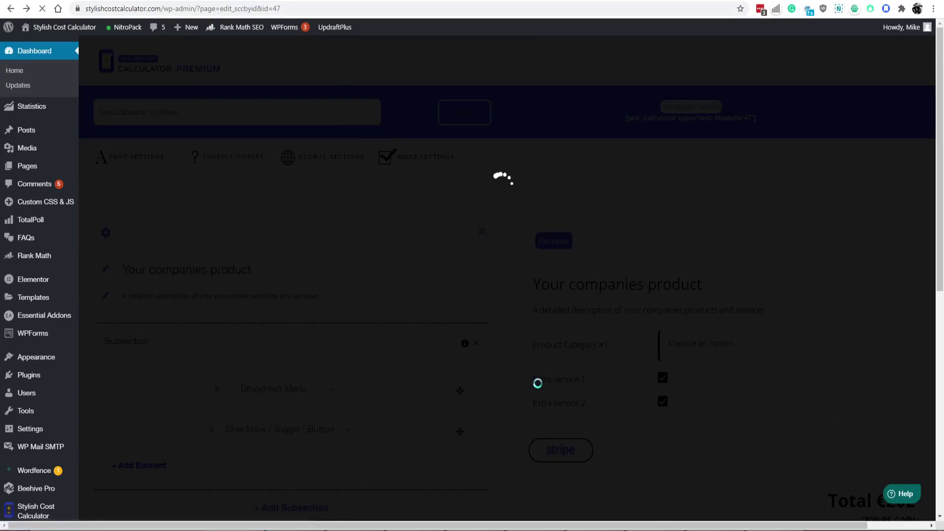
# Scroll through the editor to review the payment-button options and the PayPal and Stripe preview.
pyautogui.scroll(-2, 689, 446)
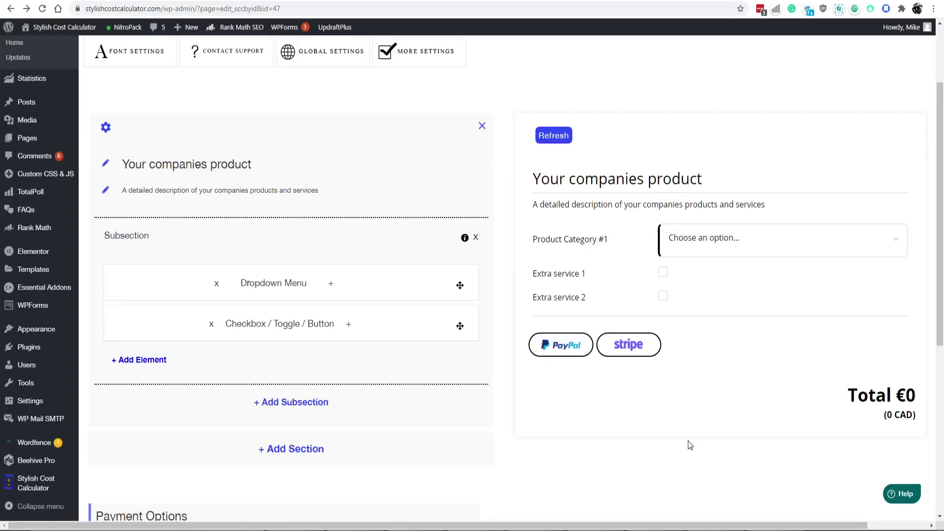
pyautogui.scroll(-10, 282, 411)
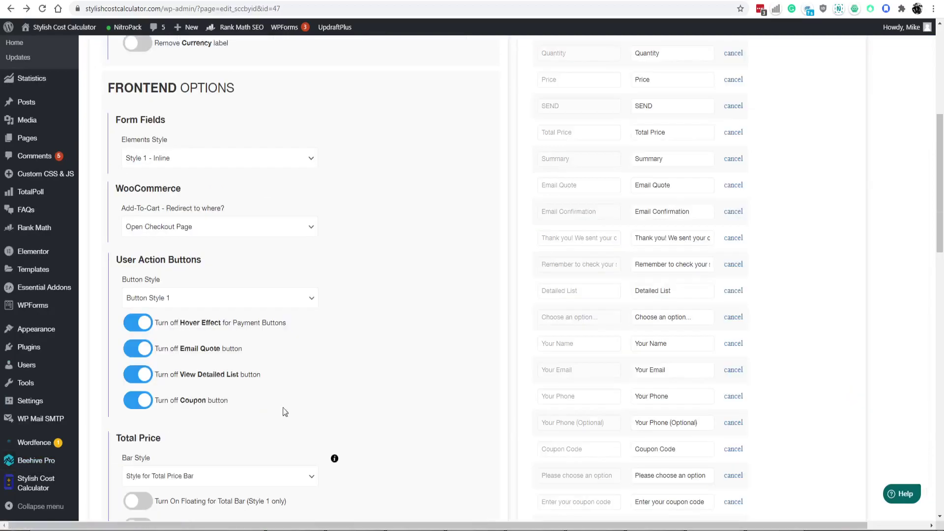
pyautogui.scroll(6, 384, 165)
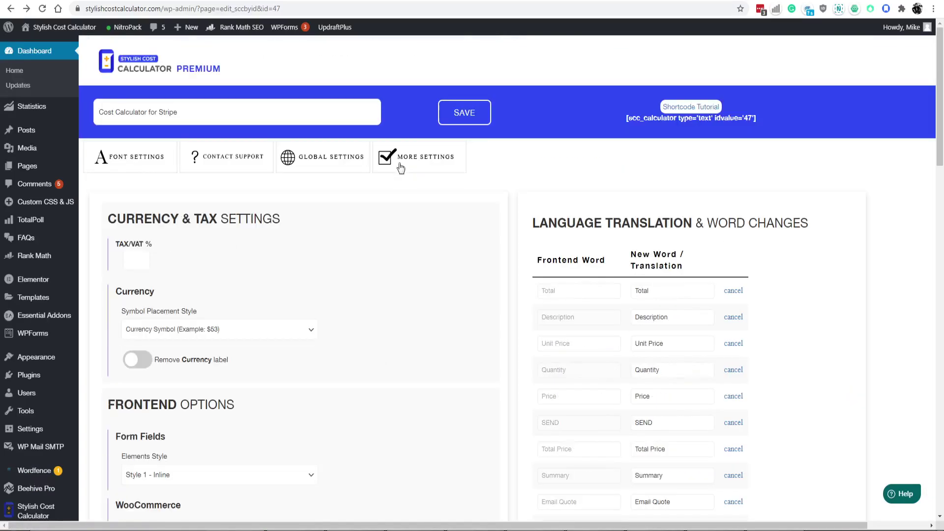
pyautogui.scroll(-6, 430, 218)
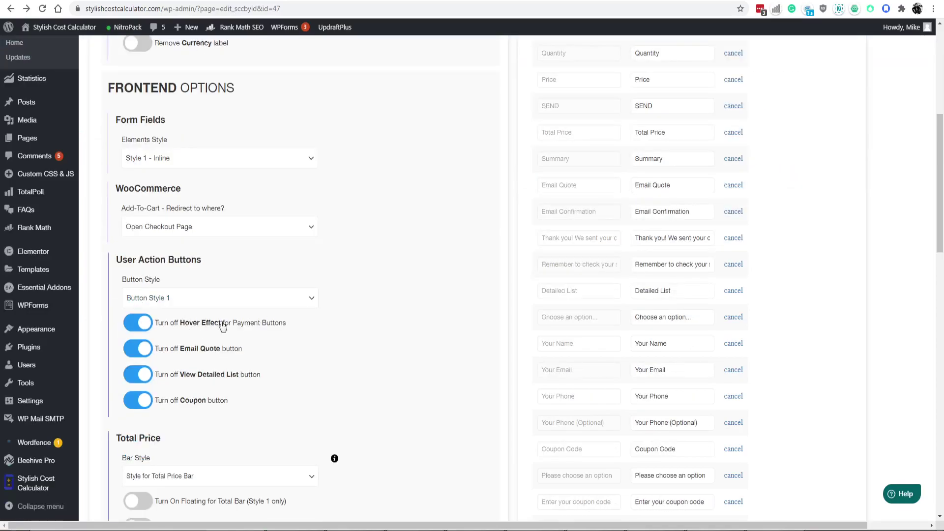
pyautogui.scroll(4, 417, 293)
pyautogui.click(432, 61)
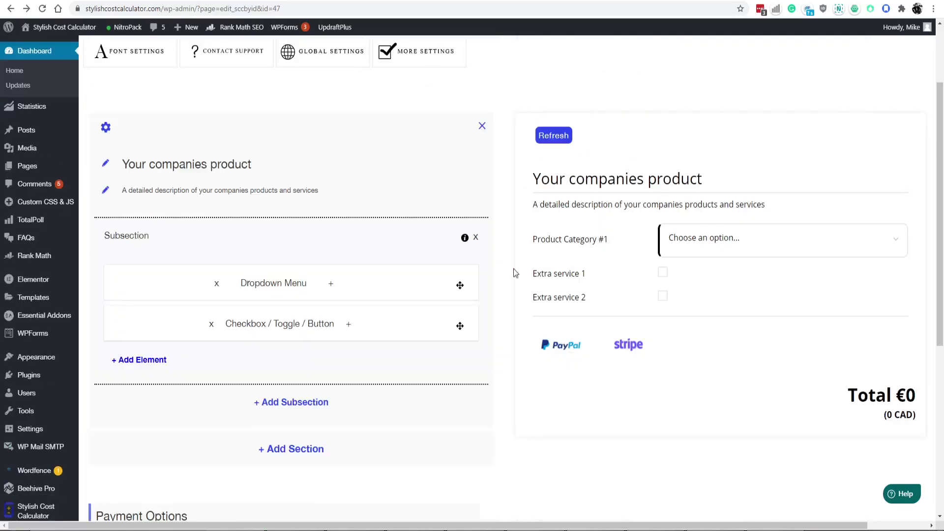
pyautogui.scroll(-1, 521, 295)
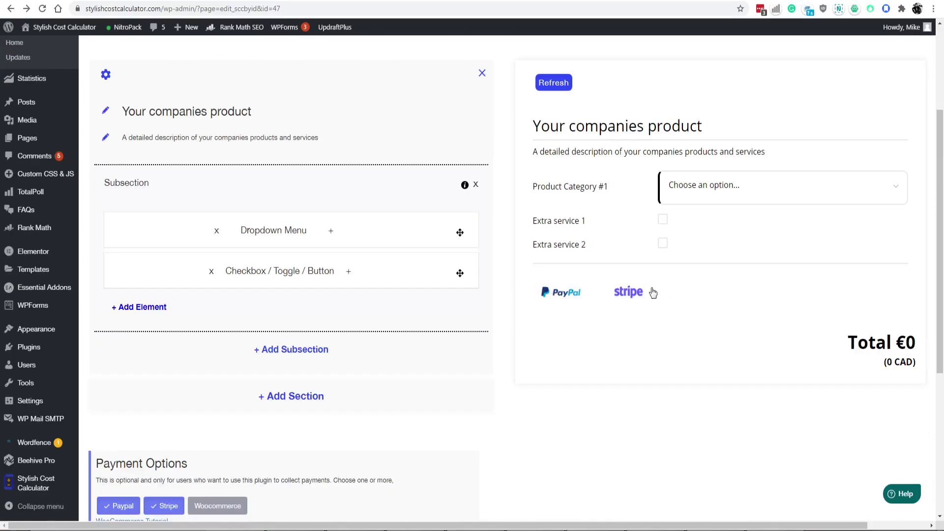